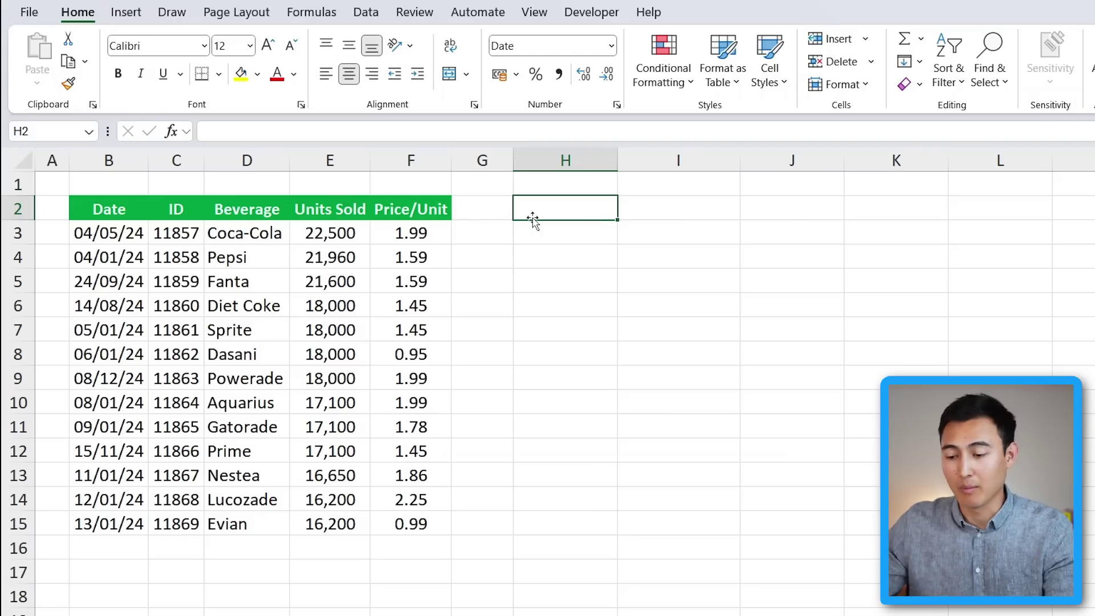
Enter =CHOOSECOLS(B2:F15,1,3,5) in H2 to extract the Date, Beverage and Price/Unit columns.
{"action": "type", "text": "="}
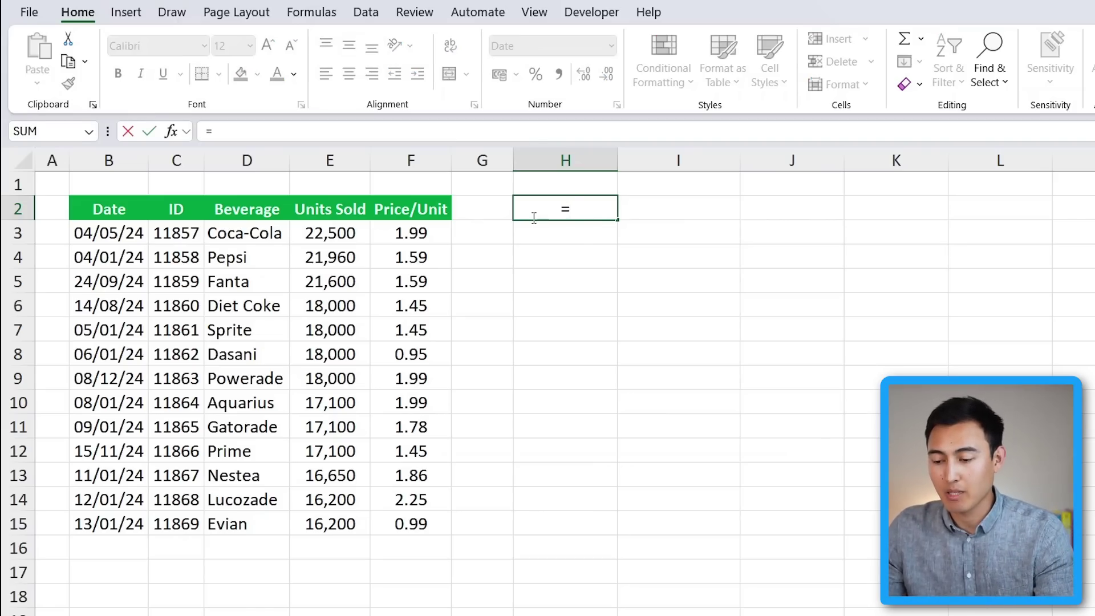
{"action": "type", "text": "choo"}
{"action": "key", "text": "Down"}
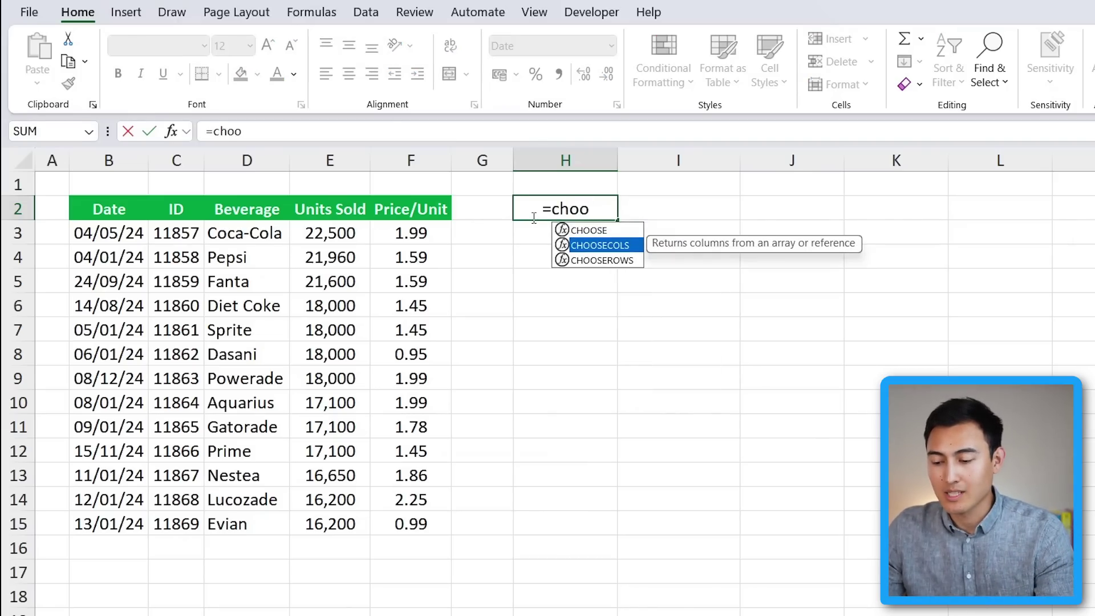
{"action": "key", "text": "Tab"}
{"action": "key", "text": "Left"}
{"action": "key", "text": "Left"}
{"action": "key", "text": "Left"}
{"action": "key", "text": "Left"}
{"action": "key", "text": "Left"}
{"action": "key", "text": "Left"}
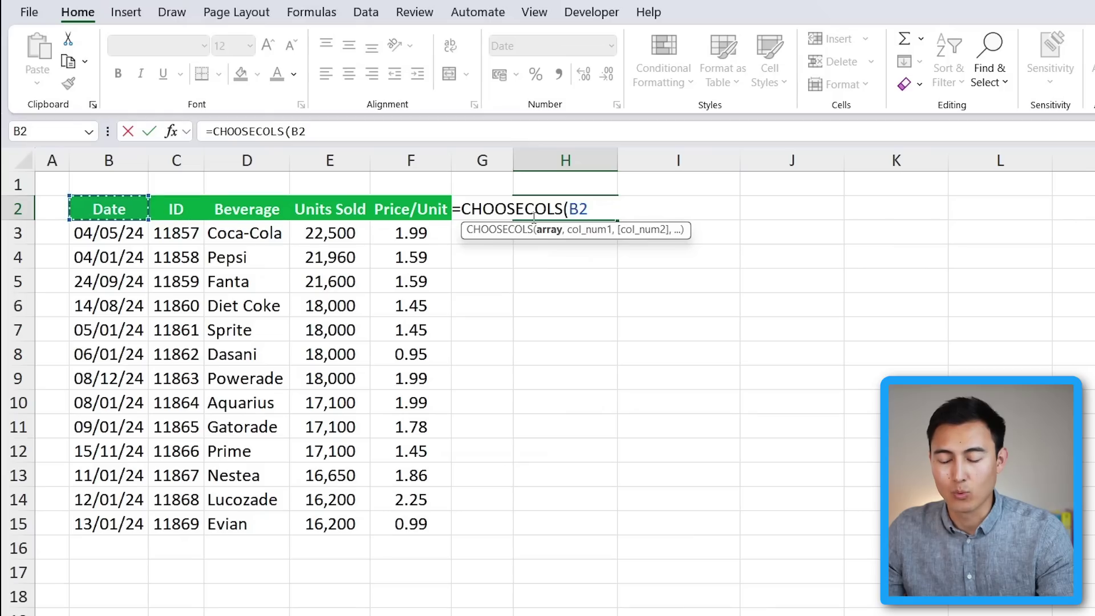
{"action": "key", "text": "ctrl+shift+Down"}
{"action": "key", "text": "ctrl+shift+Right"}
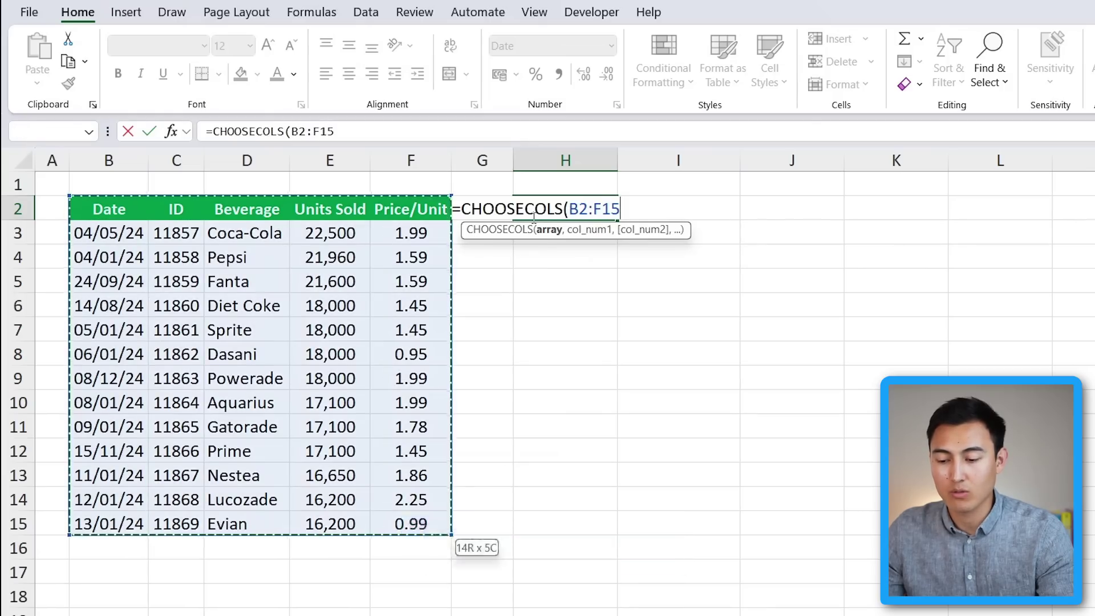
{"action": "type", "text": ","}
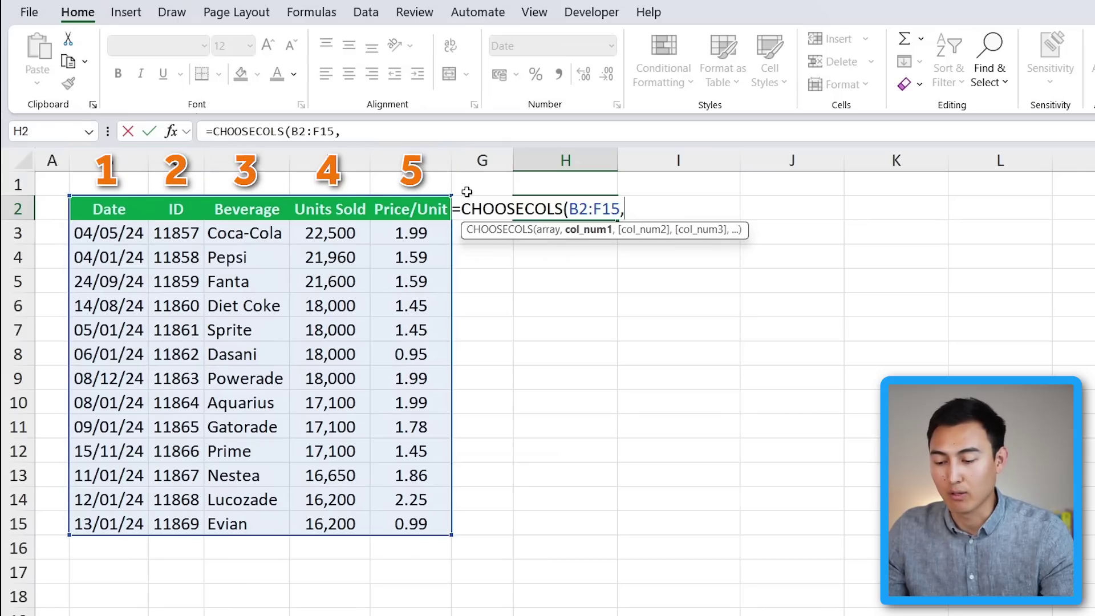
{"action": "type", "text": "1,"}
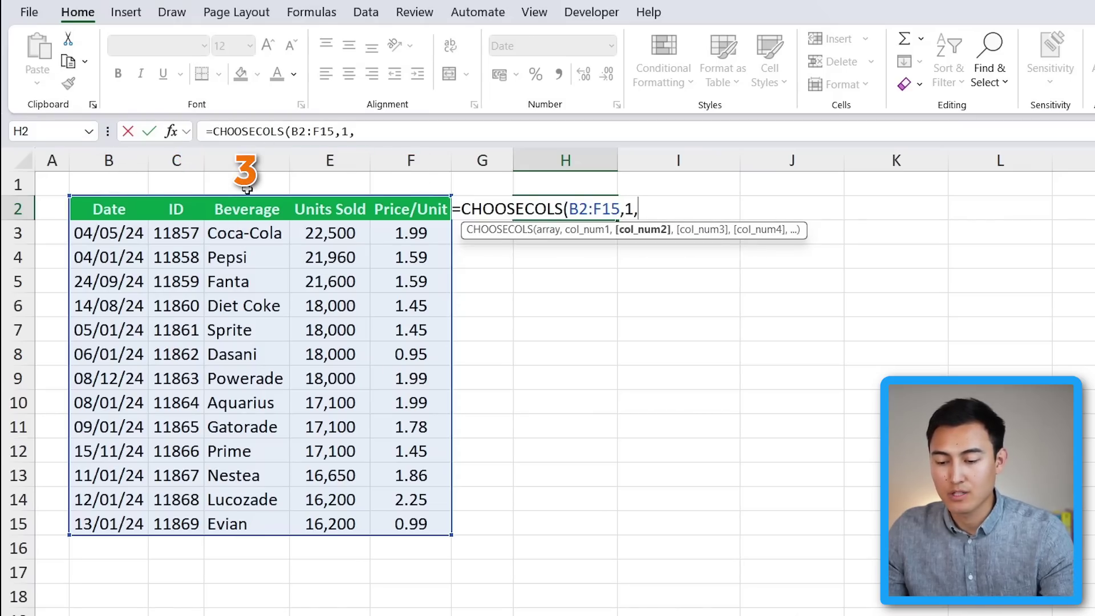
{"action": "type", "text": "3,"}
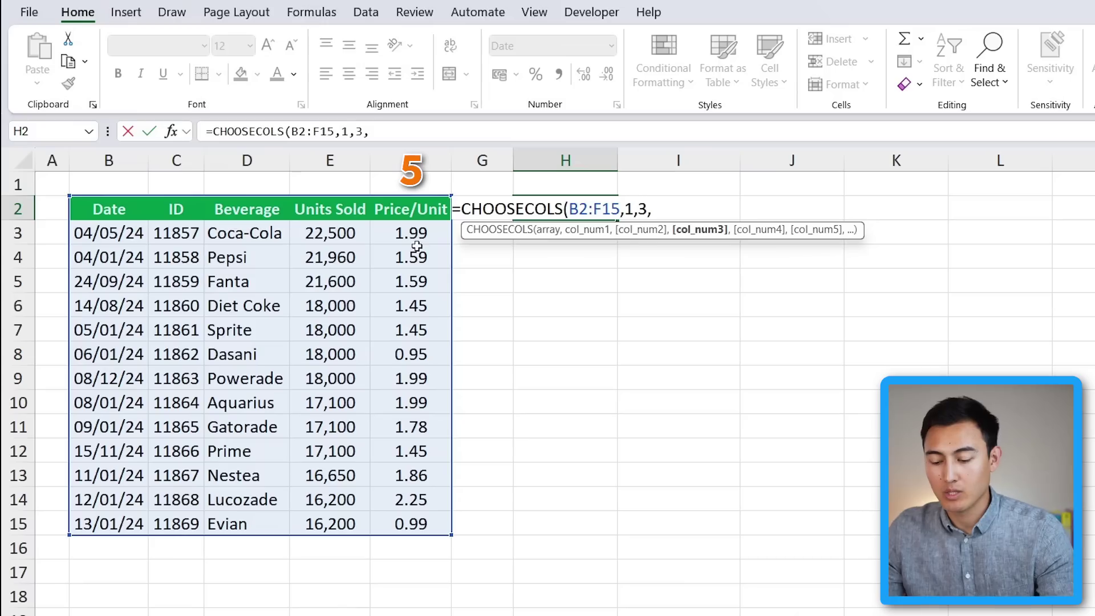
{"action": "type", "text": "5"}
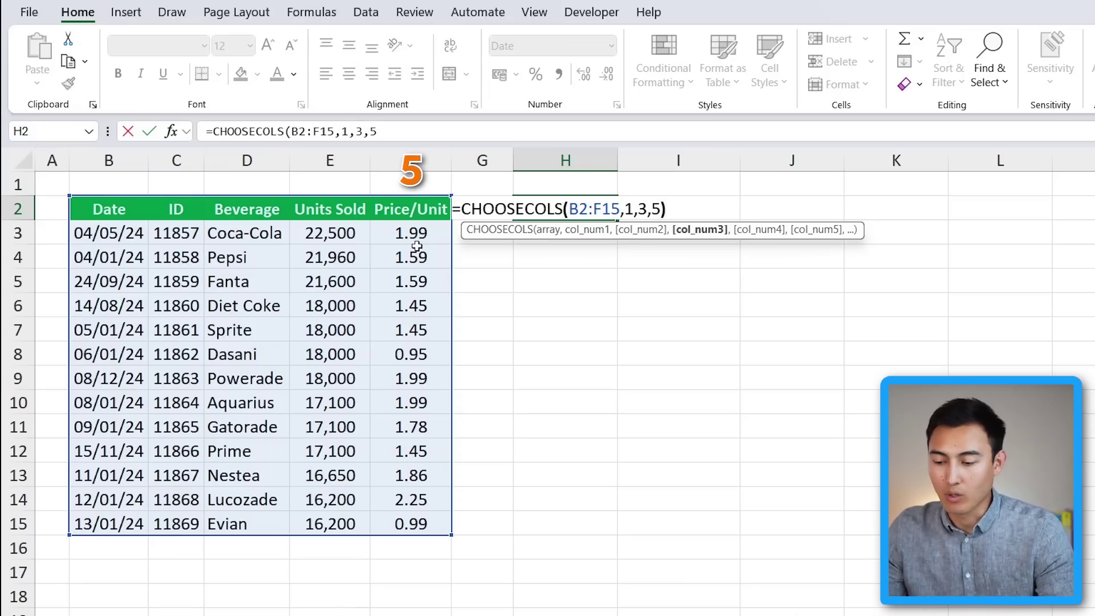
{"action": "type", "text": ")"}
{"action": "key", "text": "Return"}
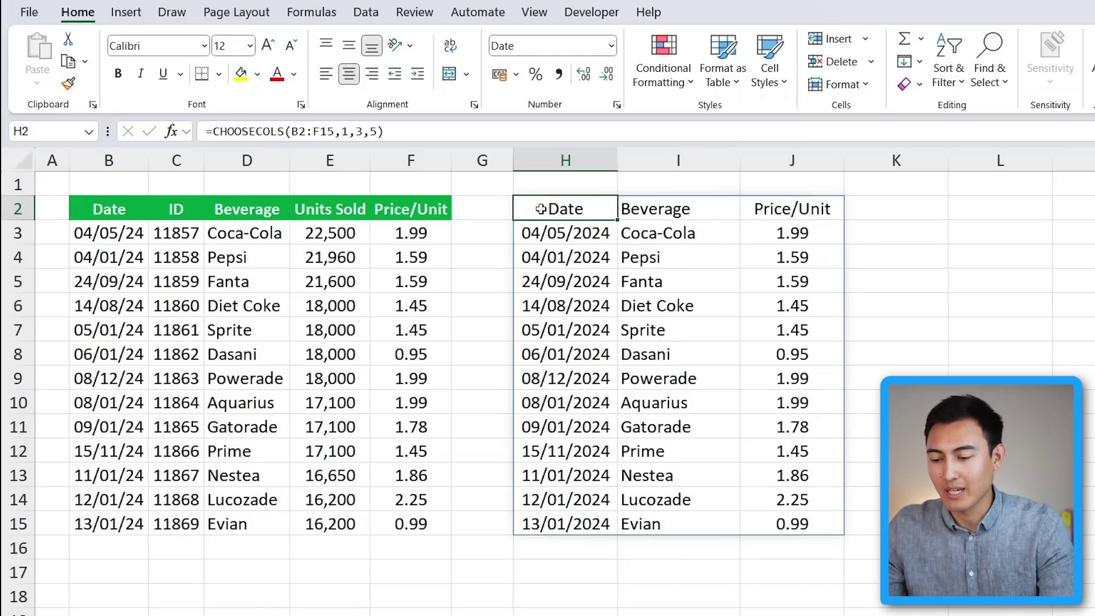
Wrap H2's formula as =SORT(CHOOSECOLS(B2:F15,1,3,5),3,-1) to order rows by price descending.
{"action": "double_click", "coordinate": [544, 203]}
{"action": "left_click", "coordinate": [463, 210]}
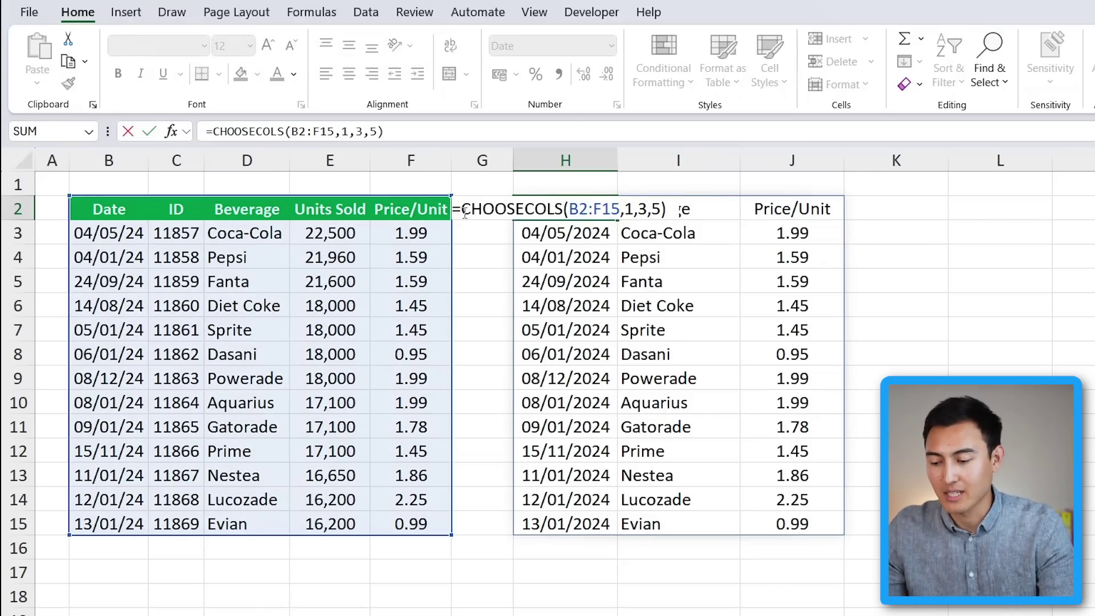
{"action": "type", "text": "sort"}
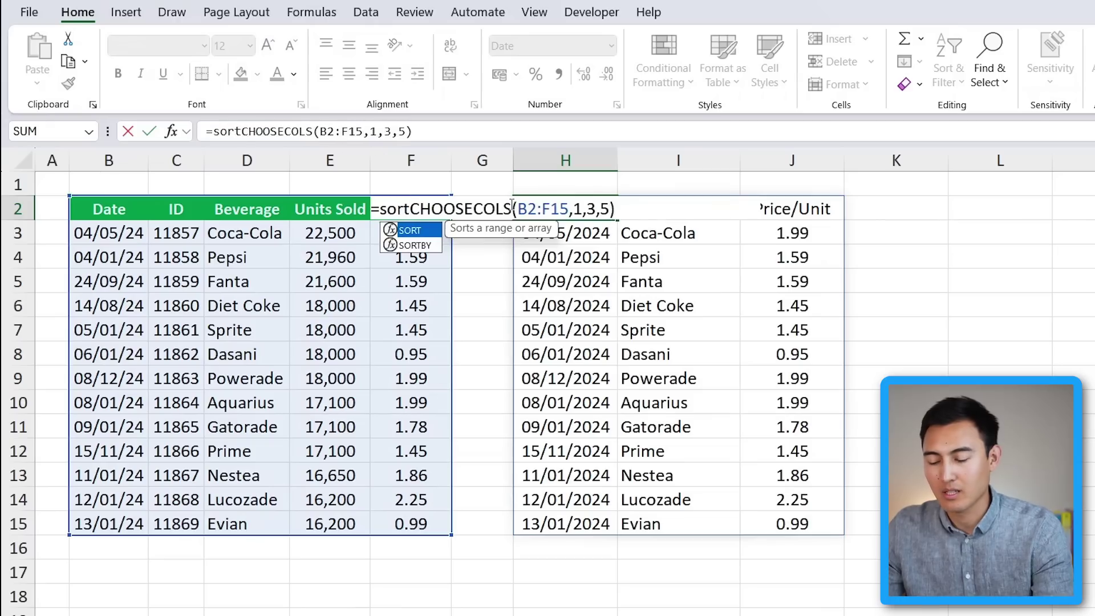
{"action": "key", "text": "Tab"}
{"action": "key", "text": "Right"}
{"action": "key", "text": "Right"}
{"action": "key", "text": "Right"}
{"action": "key", "text": "Right"}
{"action": "key", "text": "Right"}
{"action": "key", "text": "Right"}
{"action": "key", "text": "Right"}
{"action": "key", "text": "Right"}
{"action": "key", "text": "Right"}
{"action": "key", "text": "Right"}
{"action": "key", "text": "Right"}
{"action": "key", "text": "Right"}
{"action": "key", "text": "Right"}
{"action": "key", "text": "Right"}
{"action": "key", "text": "Right"}
{"action": "key", "text": "Right"}
{"action": "key", "text": "Right"}
{"action": "key", "text": "Right"}
{"action": "key", "text": "Right"}
{"action": "key", "text": "Right"}
{"action": "type", "text": ","}
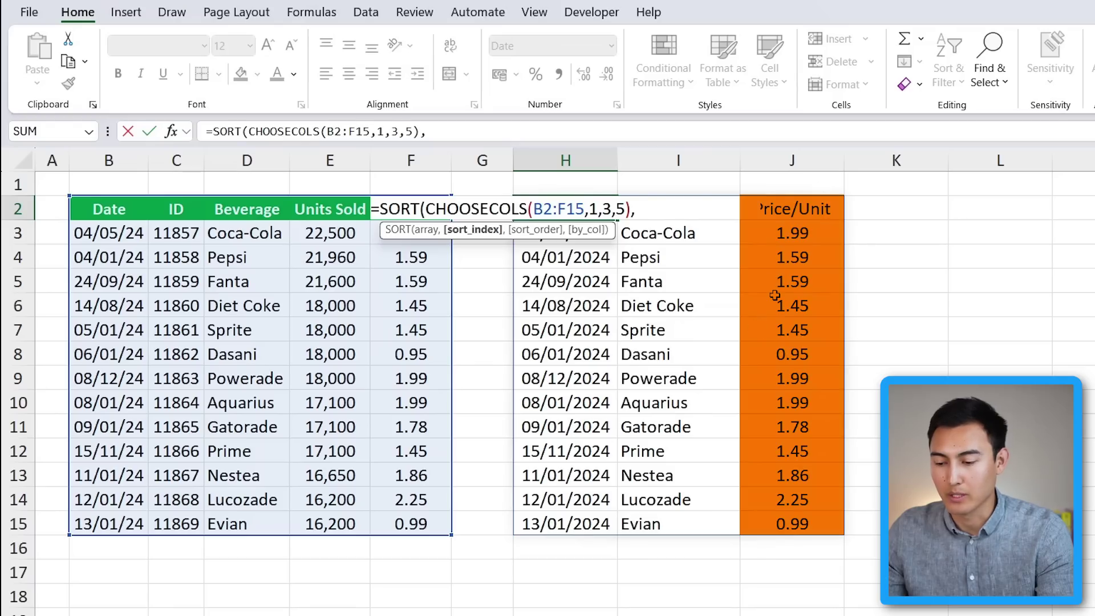
{"action": "type", "text": "3,"}
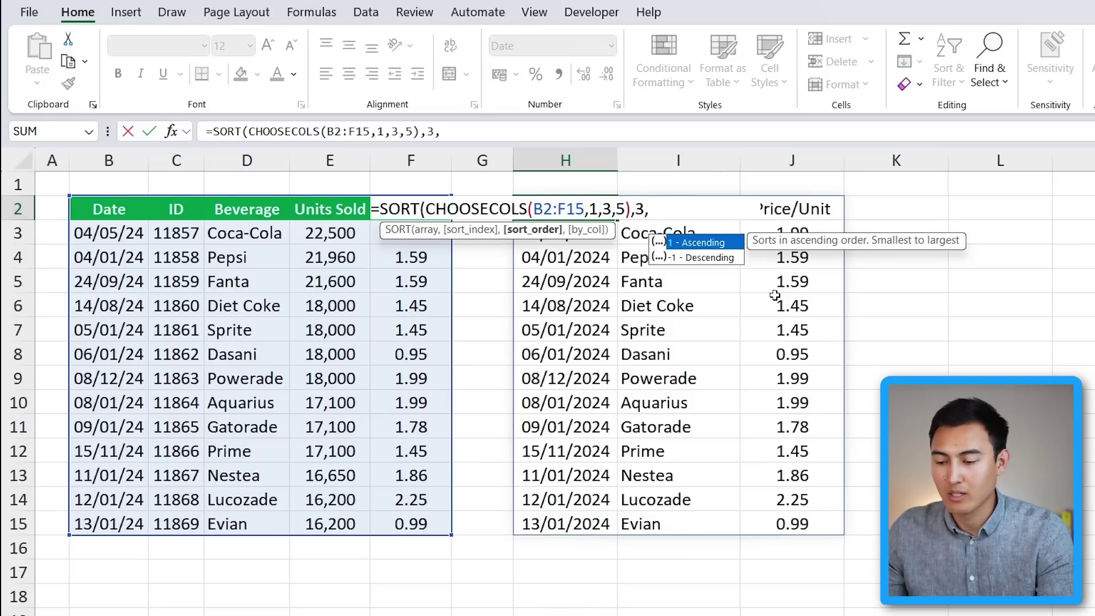
{"action": "key", "text": "Down"}
{"action": "key", "text": "Tab"}
{"action": "type", "text": ")"}
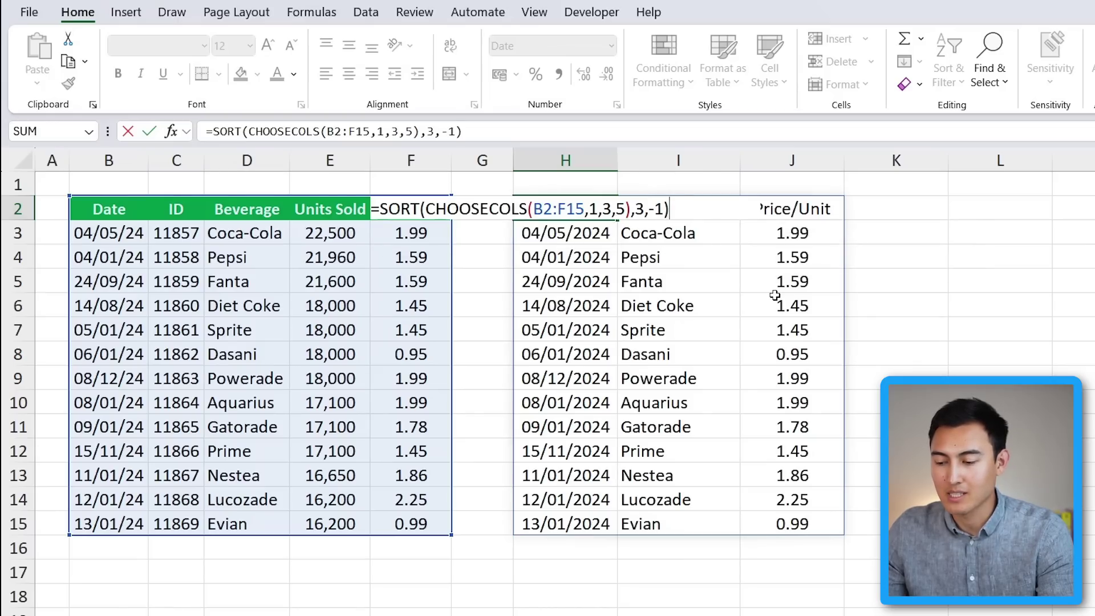
{"action": "key", "text": "Return"}
{"action": "key", "text": "Right"}
{"action": "key", "text": "Right"}
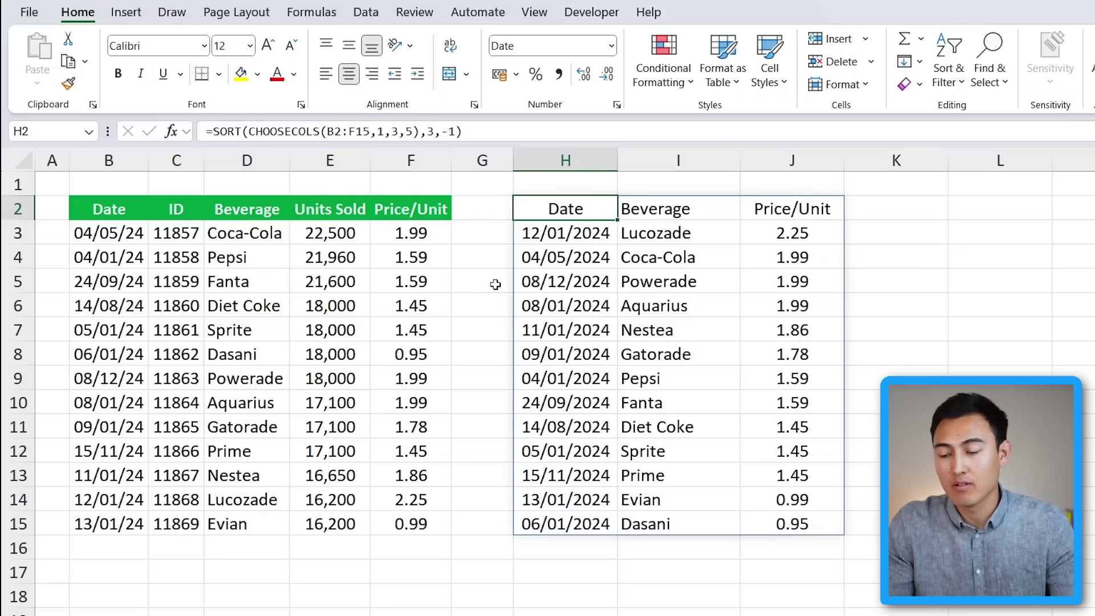
Wrap the sorted formula in TAKE(…,6) so only the top six rows remain.
{"action": "double_click", "coordinate": [541, 208]}
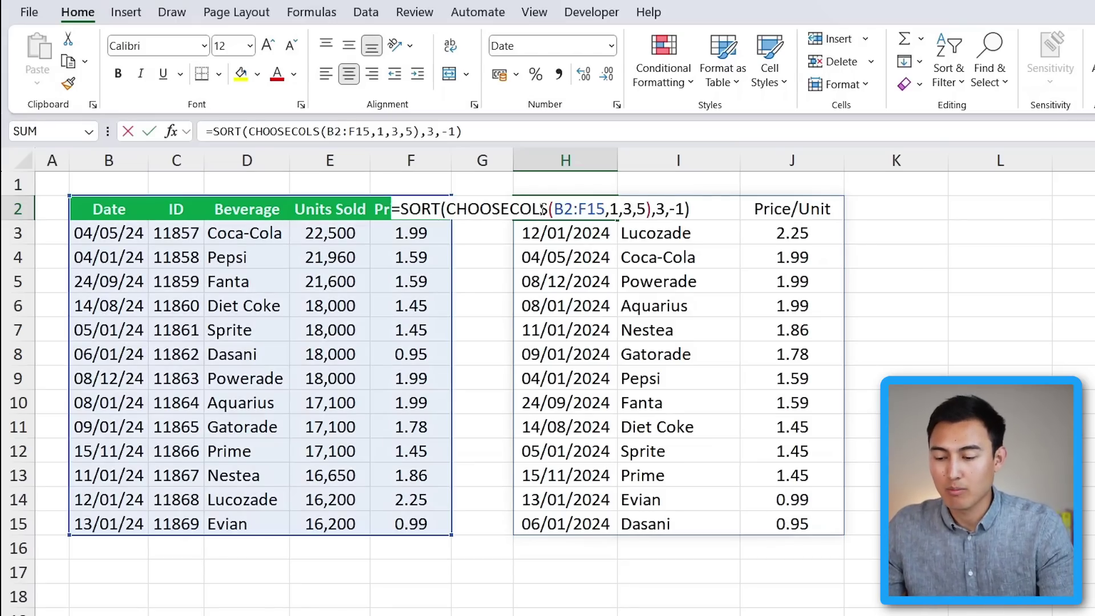
{"action": "left_click", "coordinate": [214, 133]}
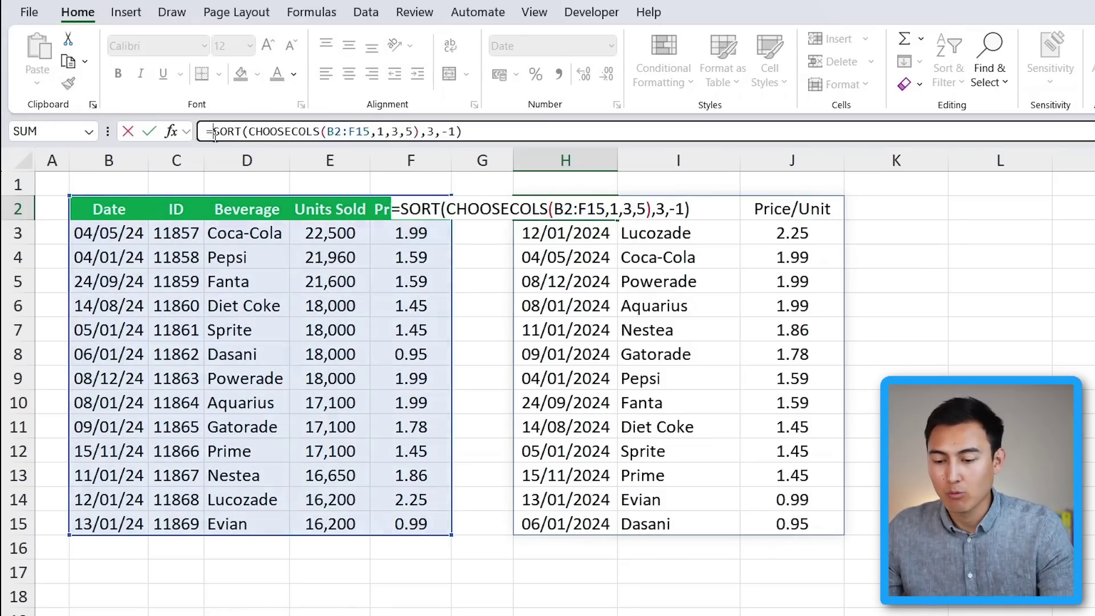
{"action": "type", "text": "take"}
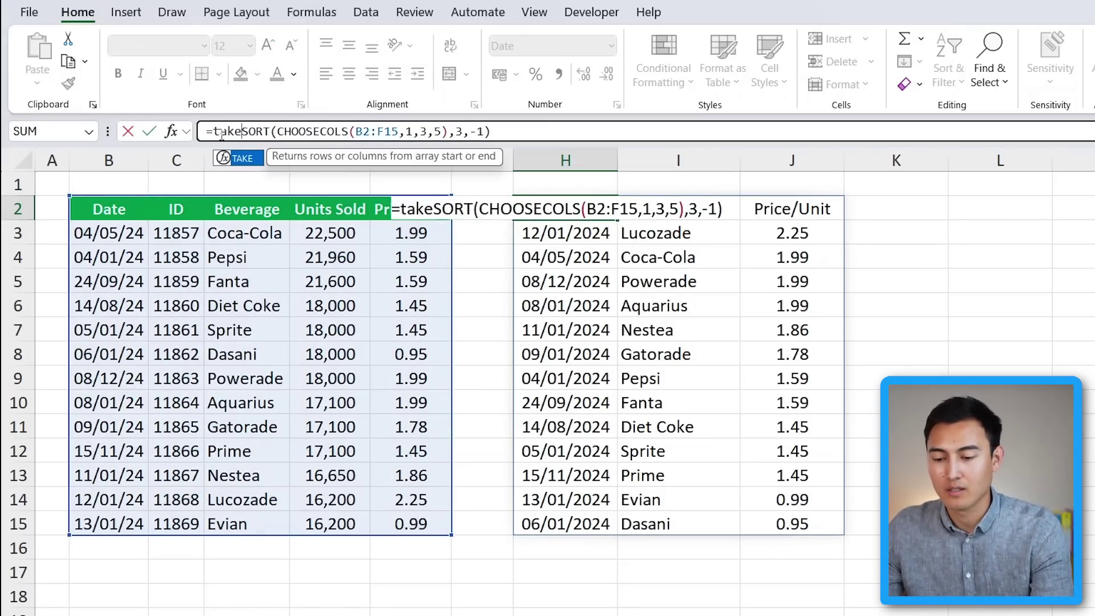
{"action": "key", "text": "Tab"}
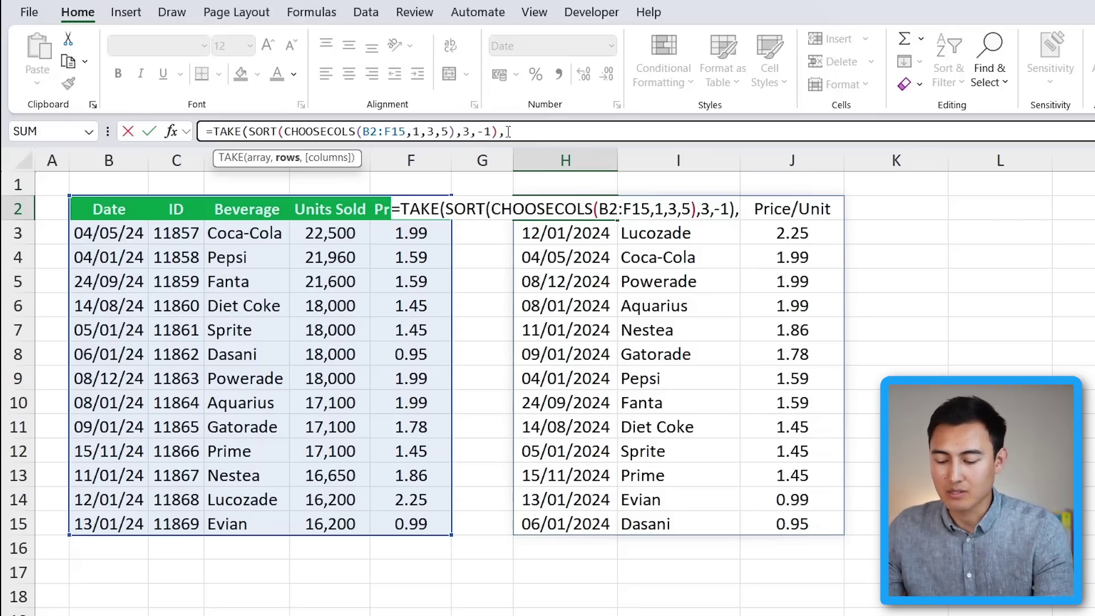
{"action": "type", "text": "6"}
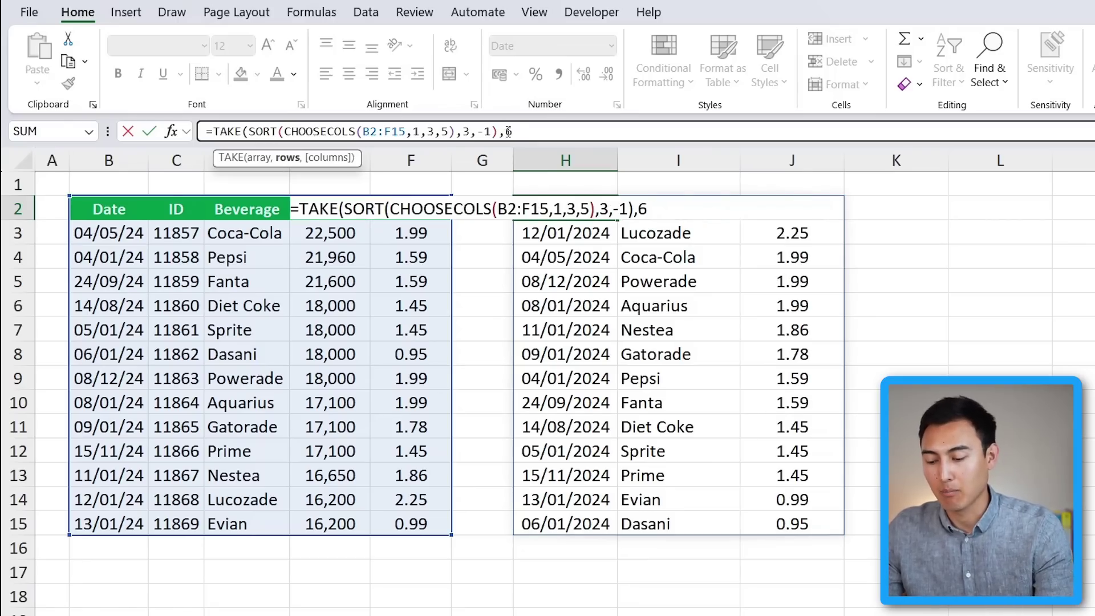
{"action": "key", "text": "Return"}
{"action": "key", "text": "Up"}
{"action": "key", "text": "Down"}
{"action": "key", "text": "Right"}
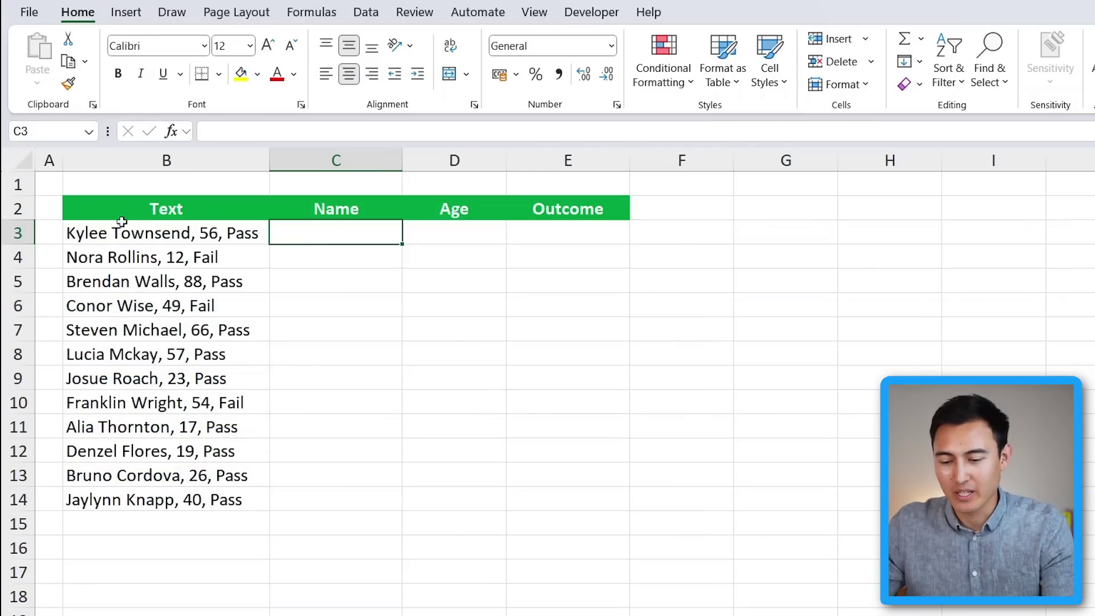
Enter =TEXTSPLIT(B3,", ") in C3 to split row 3 into name, age and outcome.
{"action": "left_click_drag", "start_coordinate": [120, 229], "coordinate": [127, 429]}
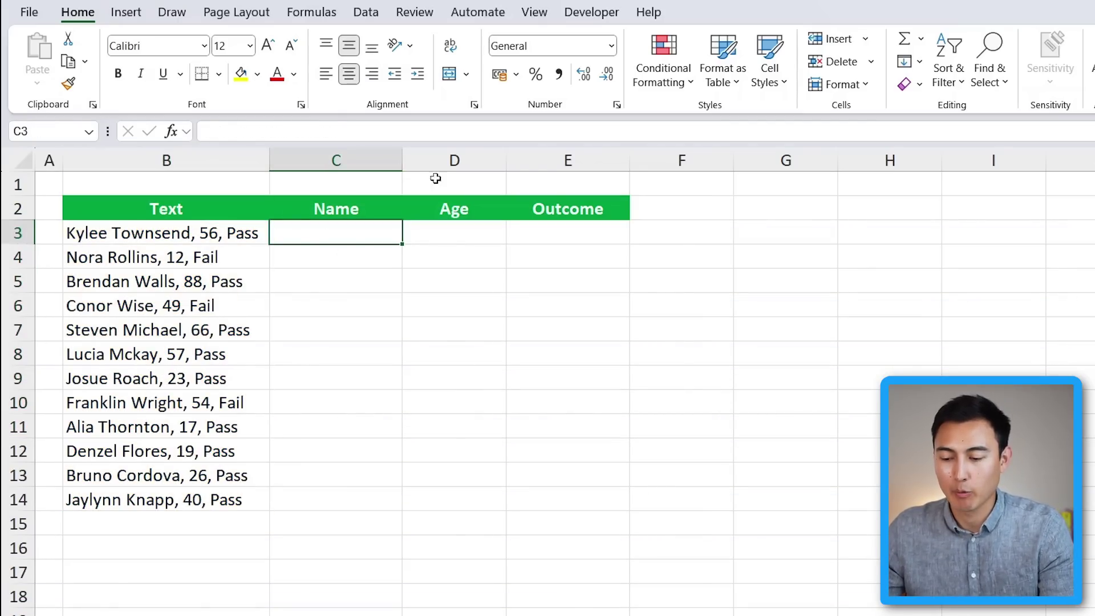
{"action": "type", "text": "=texts"}
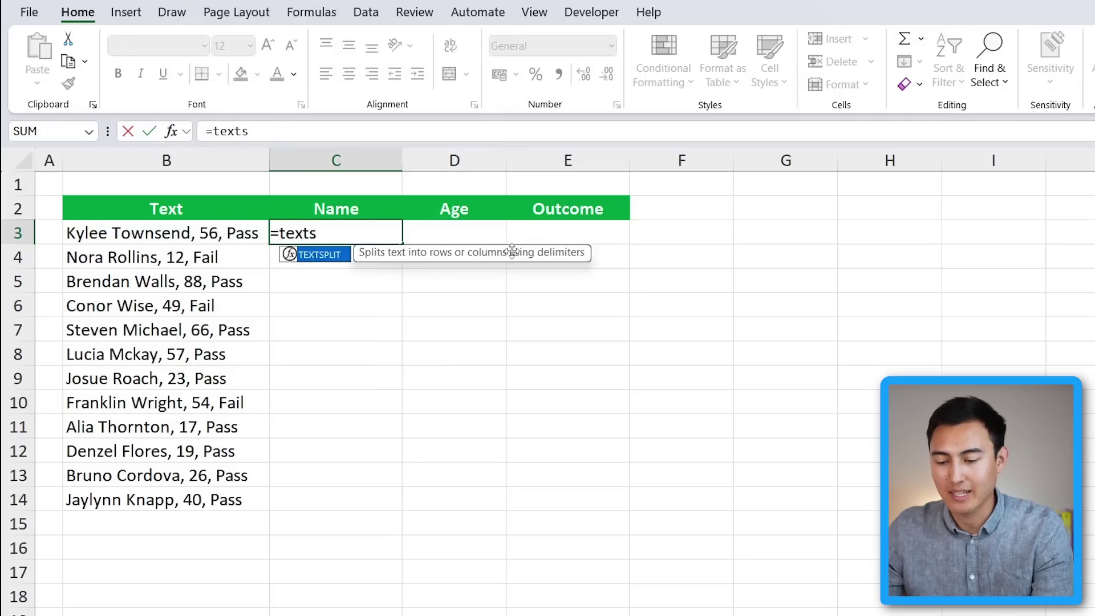
{"action": "key", "text": "Tab"}
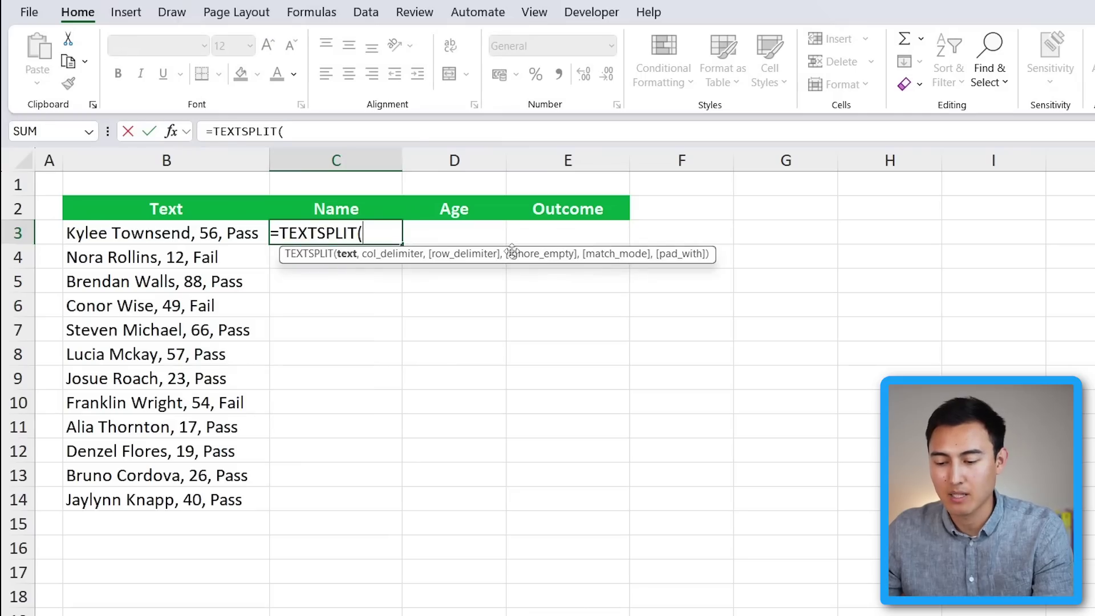
{"action": "key", "text": "Left"}
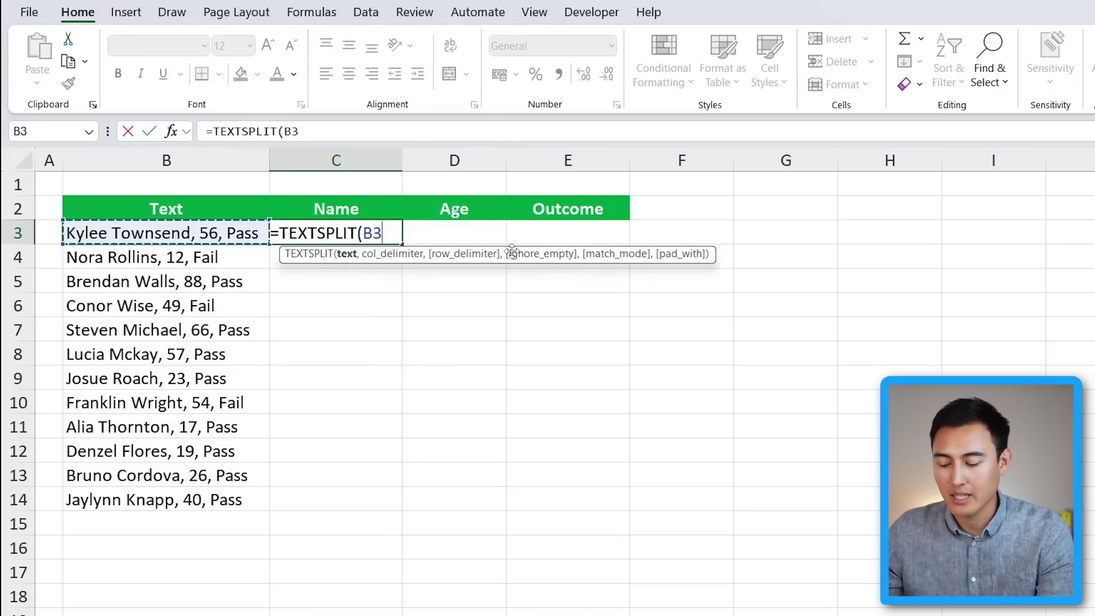
{"action": "type", "text": ",\","}
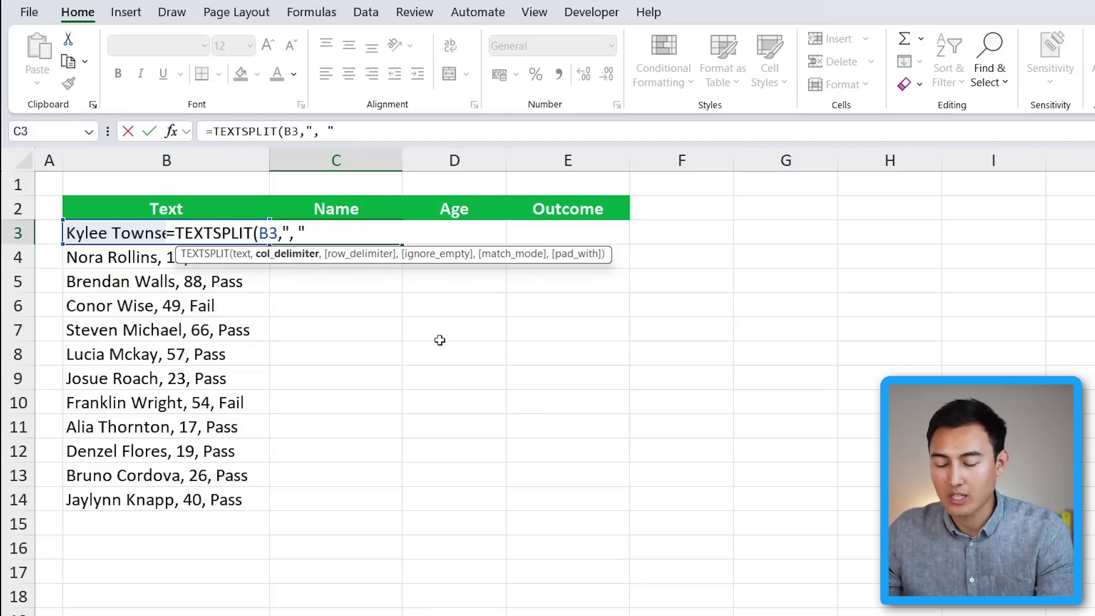
{"action": "type", "text": "\")"}
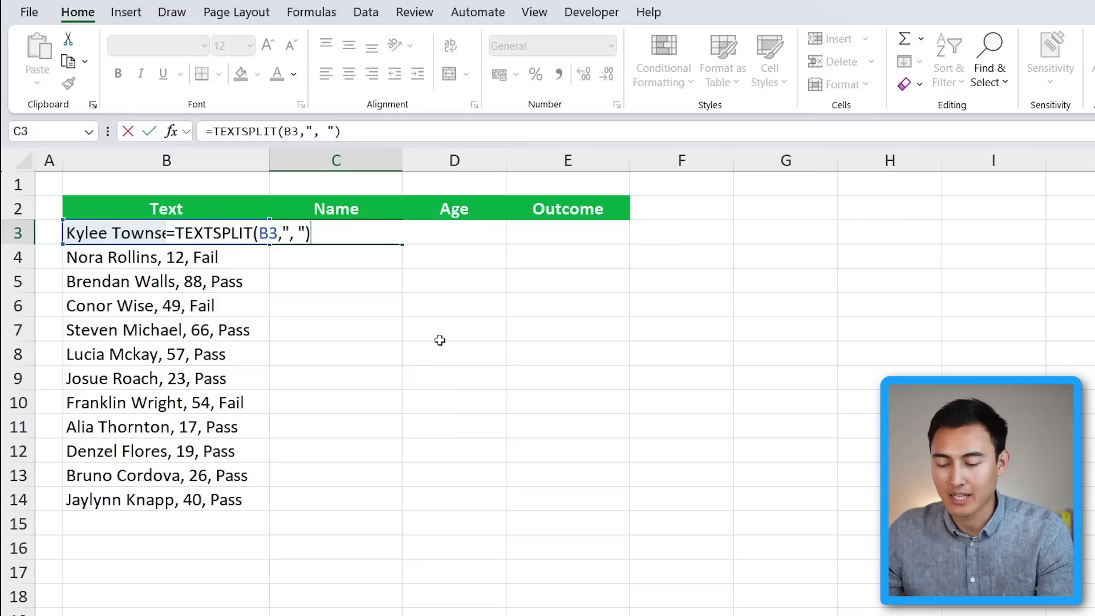
{"action": "key", "text": "Return"}
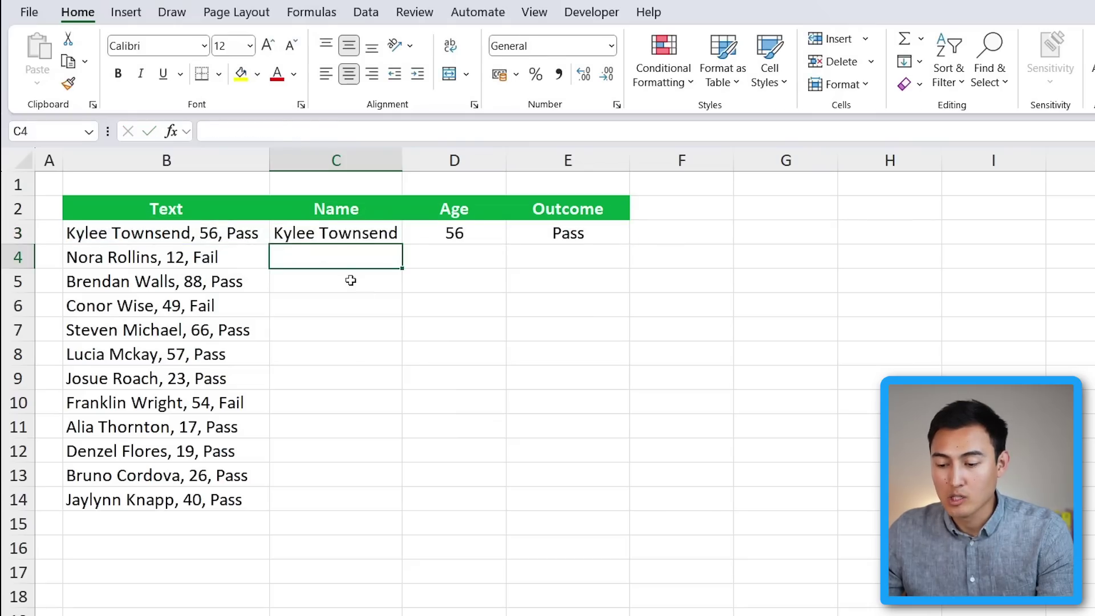
Shift the Age and Outcome headers in D2:E2 one column to the right.
{"action": "key", "text": "Up"}
{"action": "key", "text": "Up"}
{"action": "key", "text": "Right"}
{"action": "key", "text": "shift+Right"}
{"action": "key", "text": "ctrl+z"}
{"action": "key", "text": "ctrl+z"}
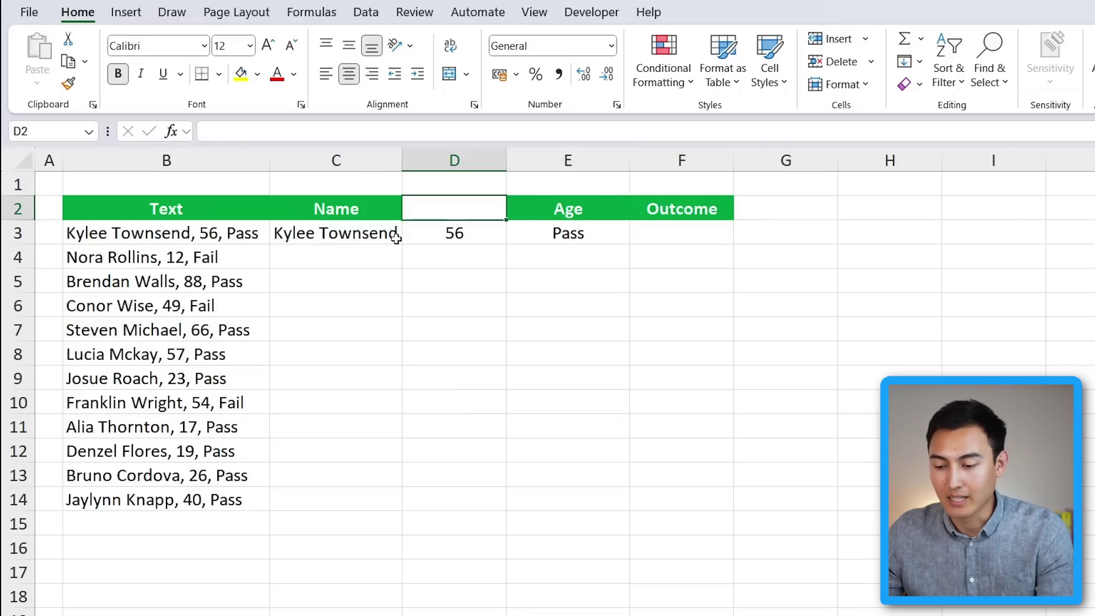
Rename the C2 header to 'First' and enter 'Last' in D2.
{"action": "type", "text": "First"}
{"action": "key", "text": "Tab"}
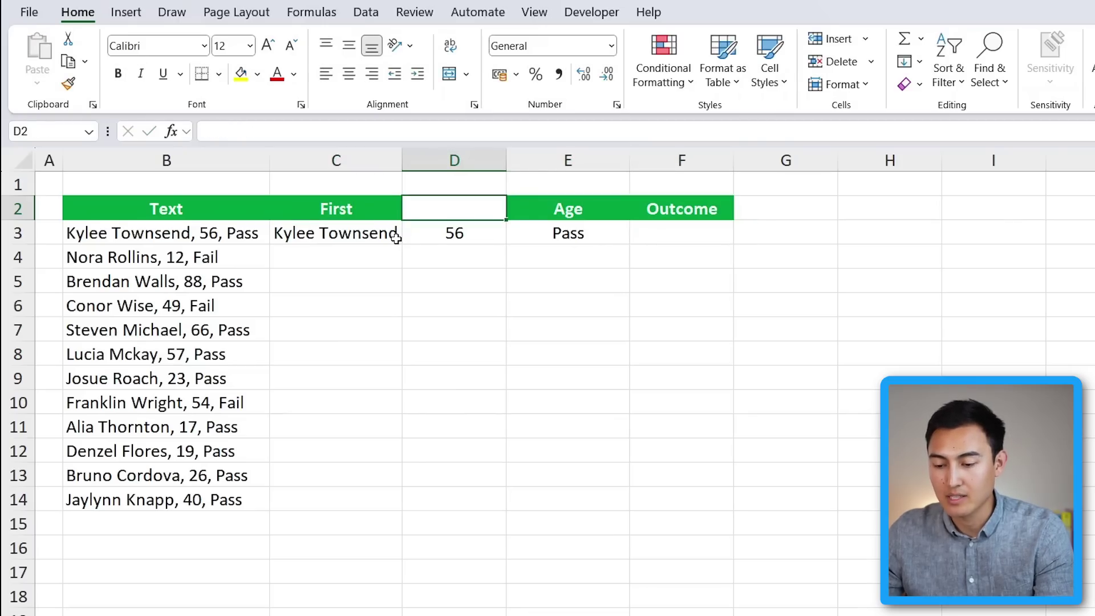
{"action": "key", "text": "ctrl+r"}
{"action": "type", "text": "Last"}
{"action": "key", "text": "Return"}
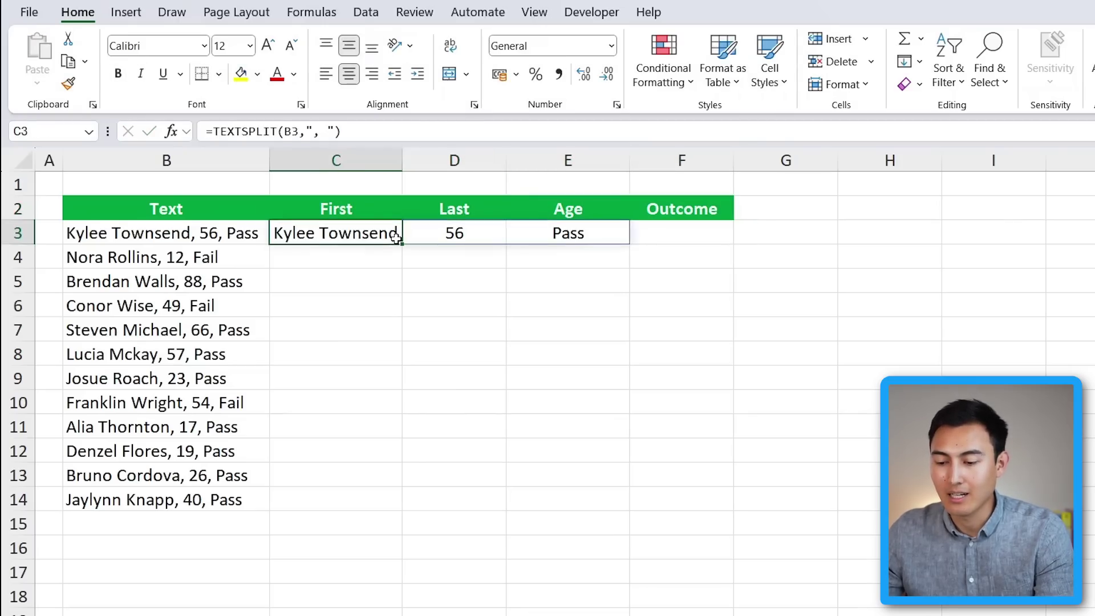
{"action": "key", "text": "Up"}
{"action": "key", "text": "Right"}
{"action": "key", "text": "Right"}
{"action": "key", "text": "Right"}
{"action": "key", "text": "Down"}
{"action": "key", "text": "Left"}
{"action": "key", "text": "Left"}
{"action": "key", "text": "Left"}
{"action": "key", "text": "Left"}
{"action": "key", "text": "Right"}
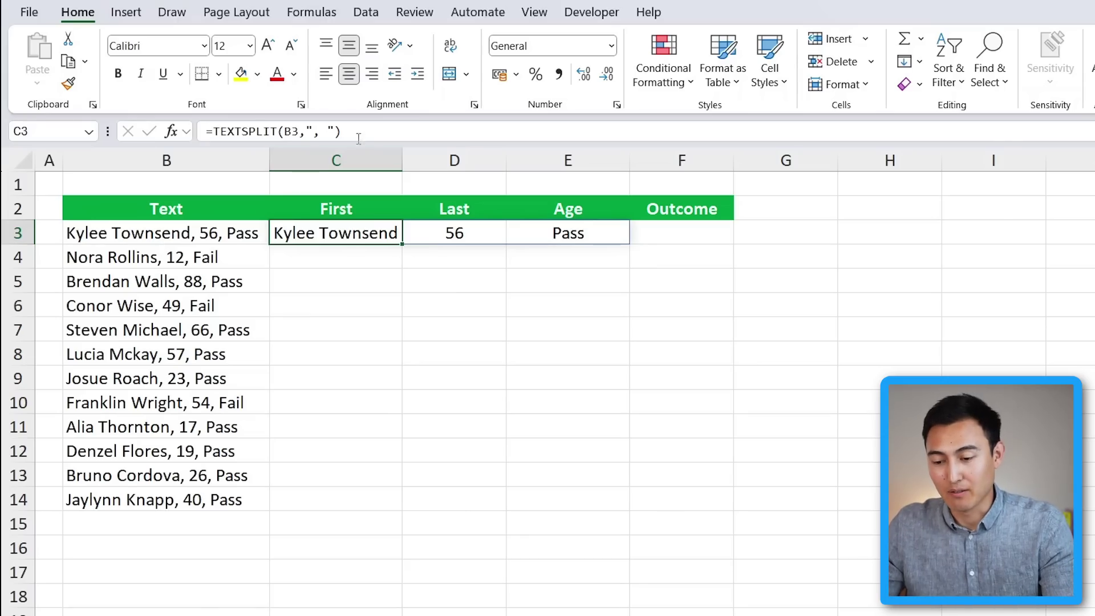
Change C3's delimiters to {" ",", "} and fill the split formula down to row 14.
{"action": "left_click", "coordinate": [358, 138]}
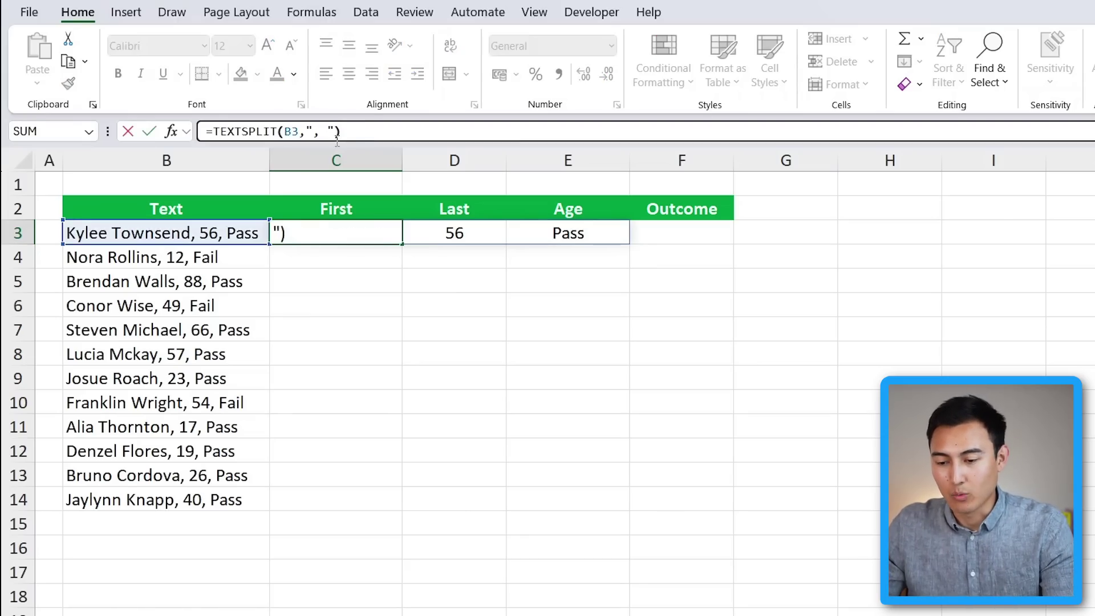
{"action": "left_click", "coordinate": [310, 134]}
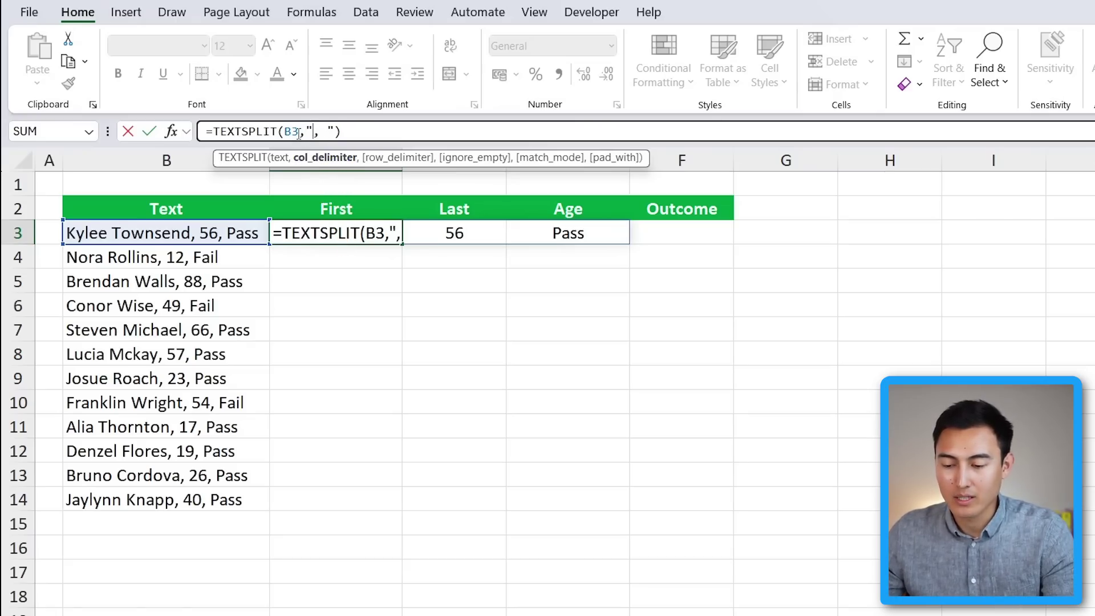
{"action": "left_click", "coordinate": [337, 136]}
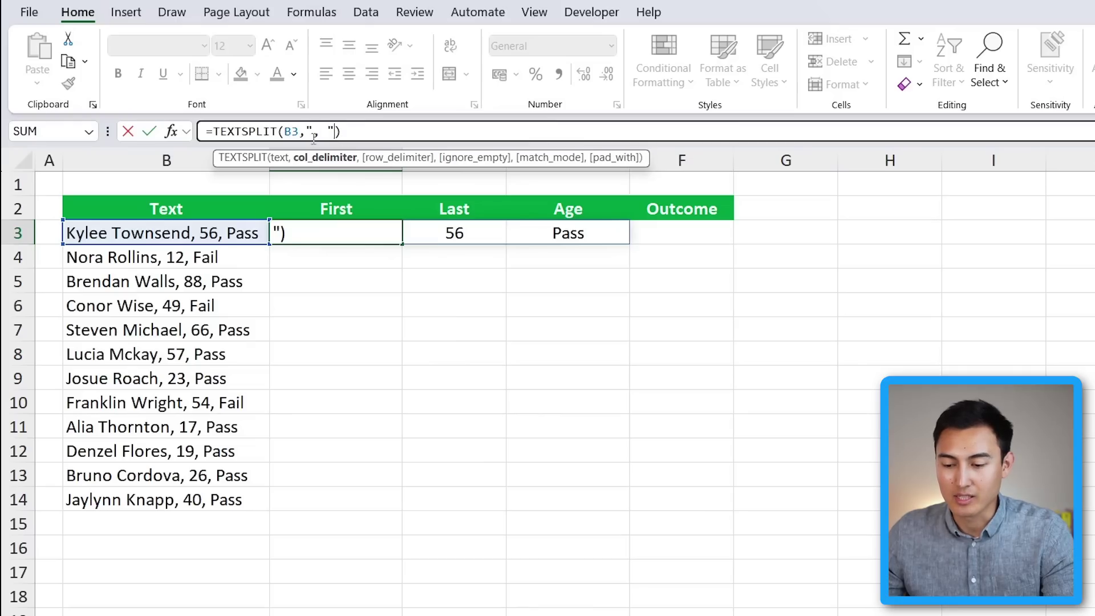
{"action": "left_click", "coordinate": [360, 137]}
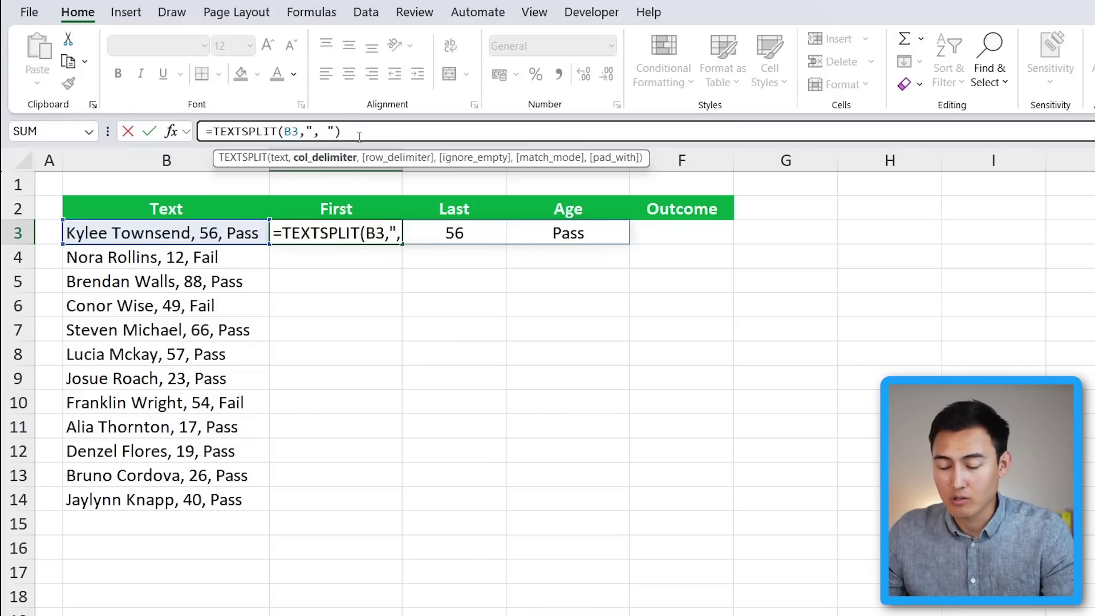
{"action": "type", "text": "{"}
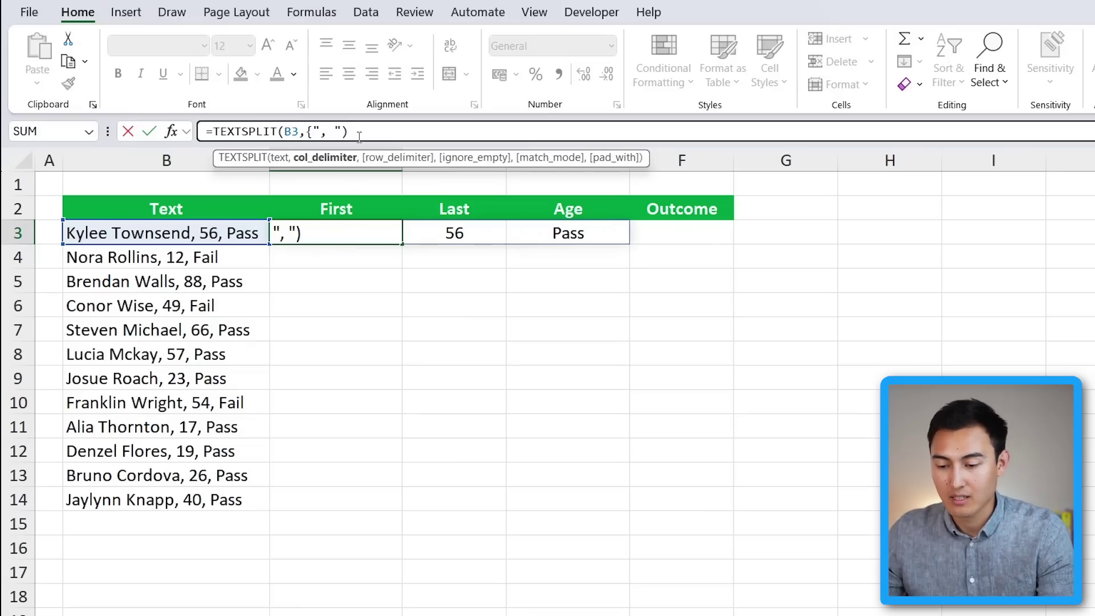
{"action": "type", "text": "\" \""}
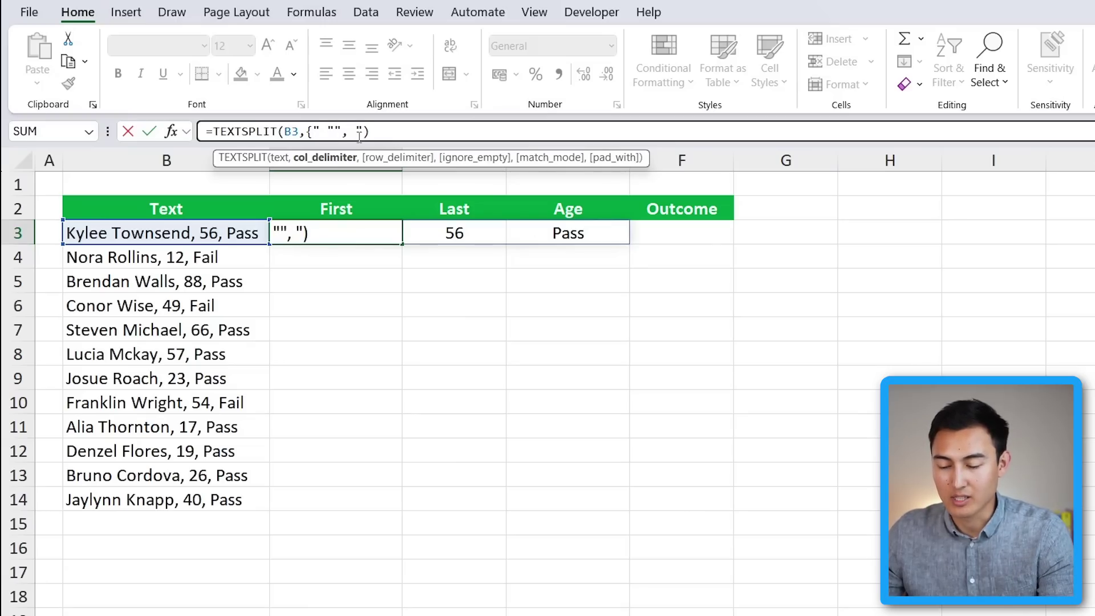
{"action": "type", "text": ","}
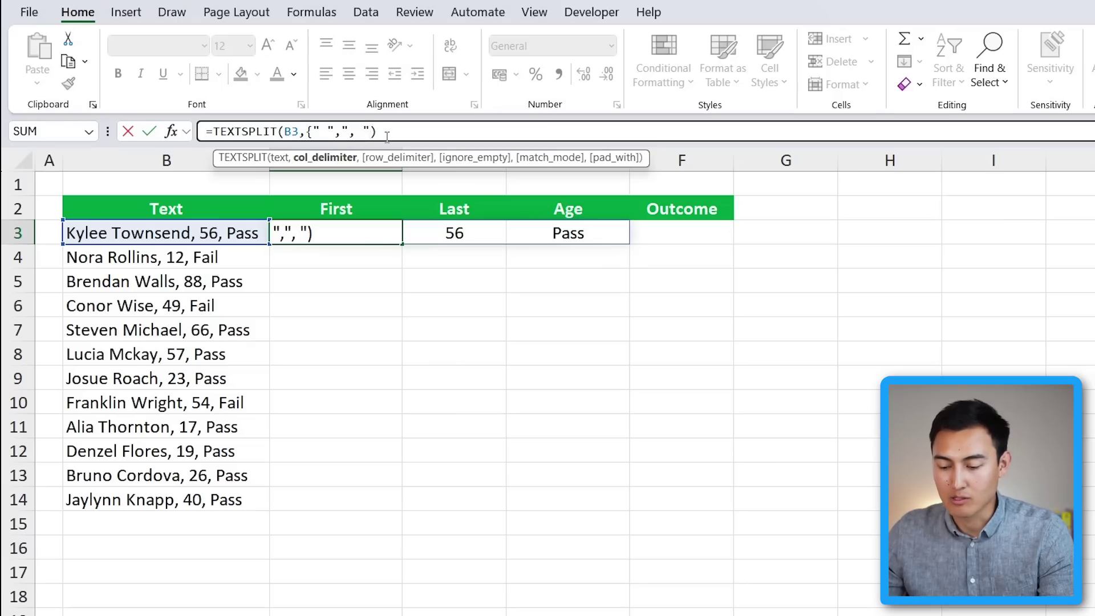
{"action": "left_click", "coordinate": [414, 136]}
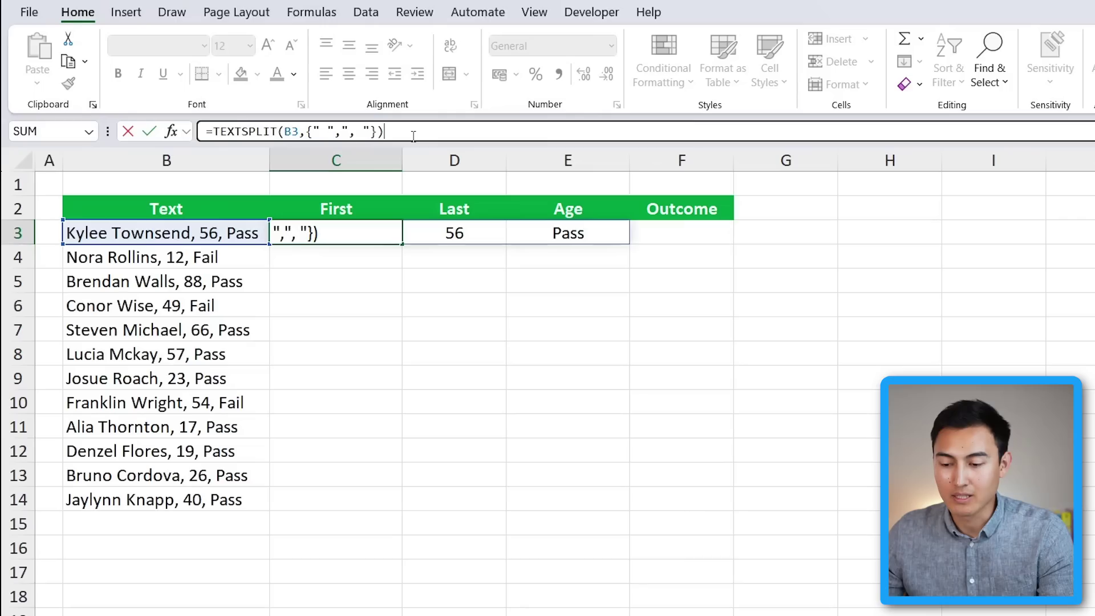
{"action": "key", "text": "Return"}
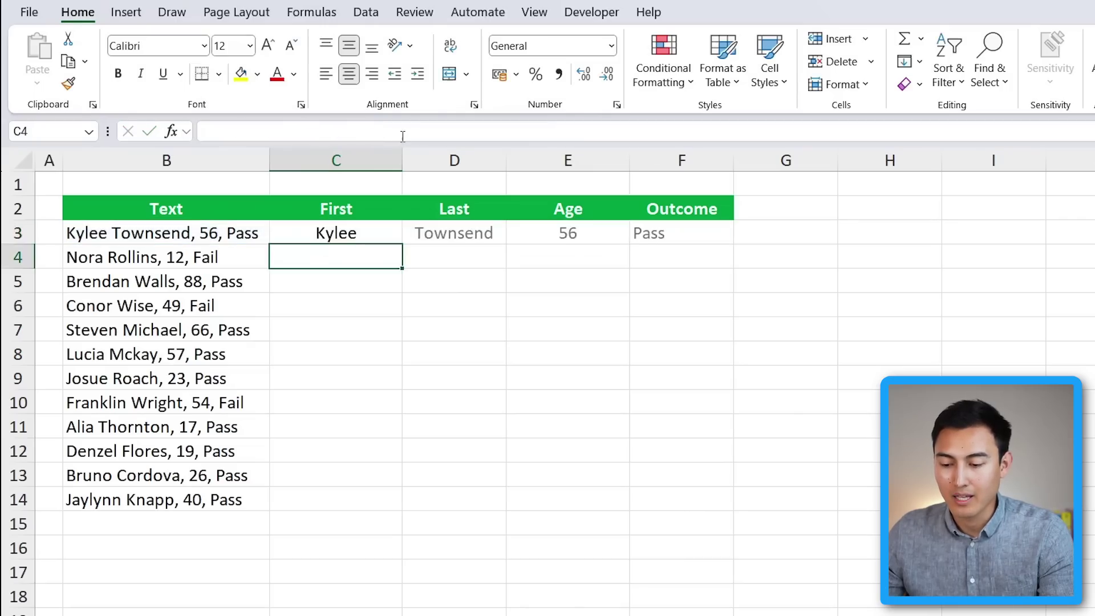
{"action": "key", "text": "Up"}
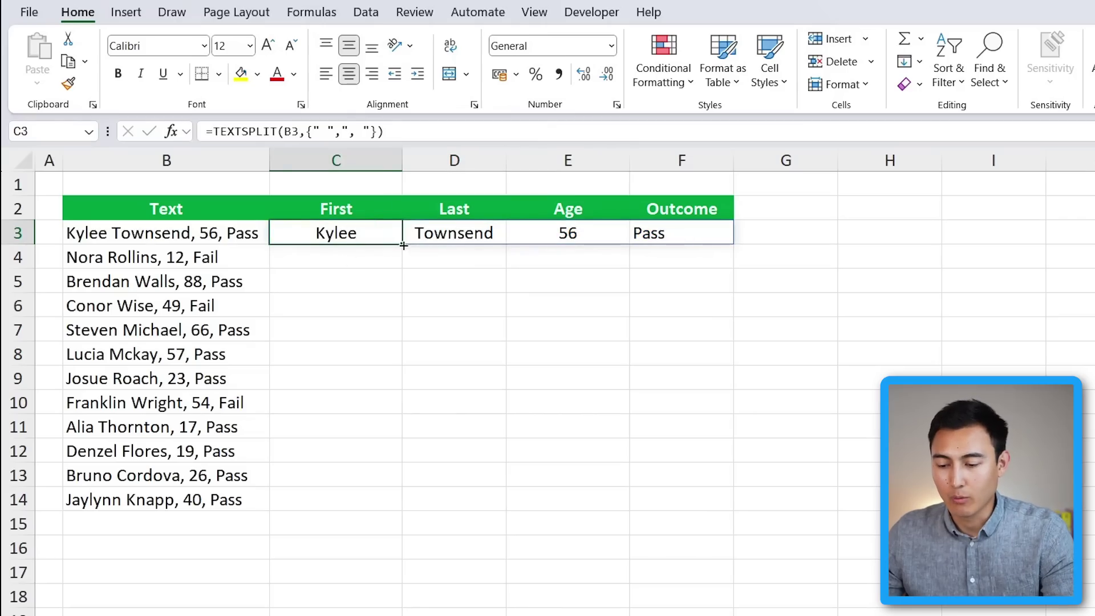
{"action": "left_click_drag", "start_coordinate": [406, 245], "coordinate": [408, 516]}
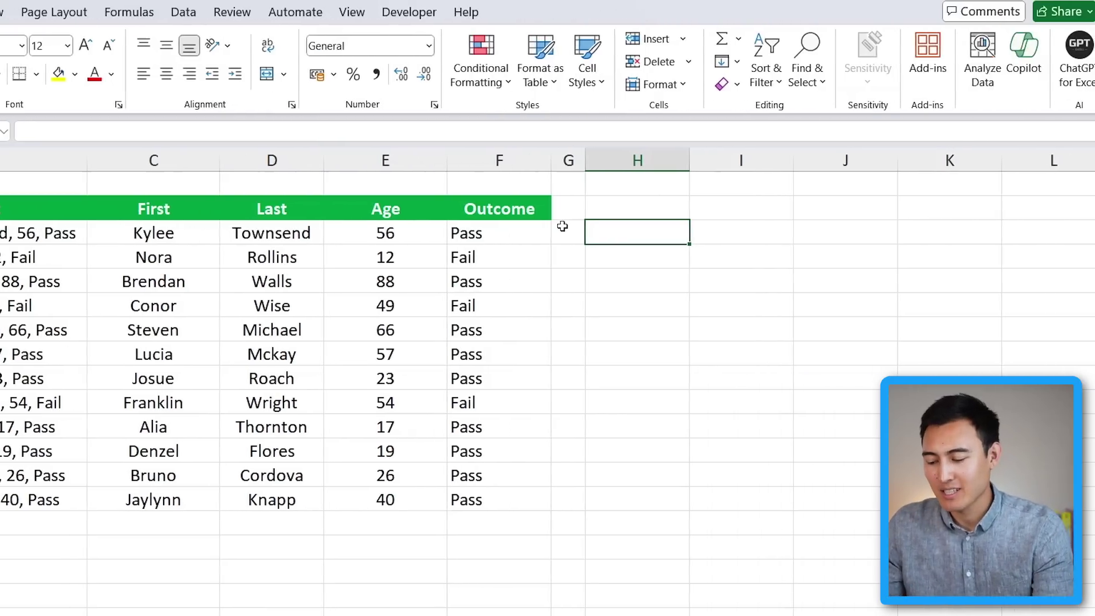
Enter =TEXTJOIN(", ",TRUE,C3#) in H3 to join the first row's split values.
{"action": "type", "text": "=te"}
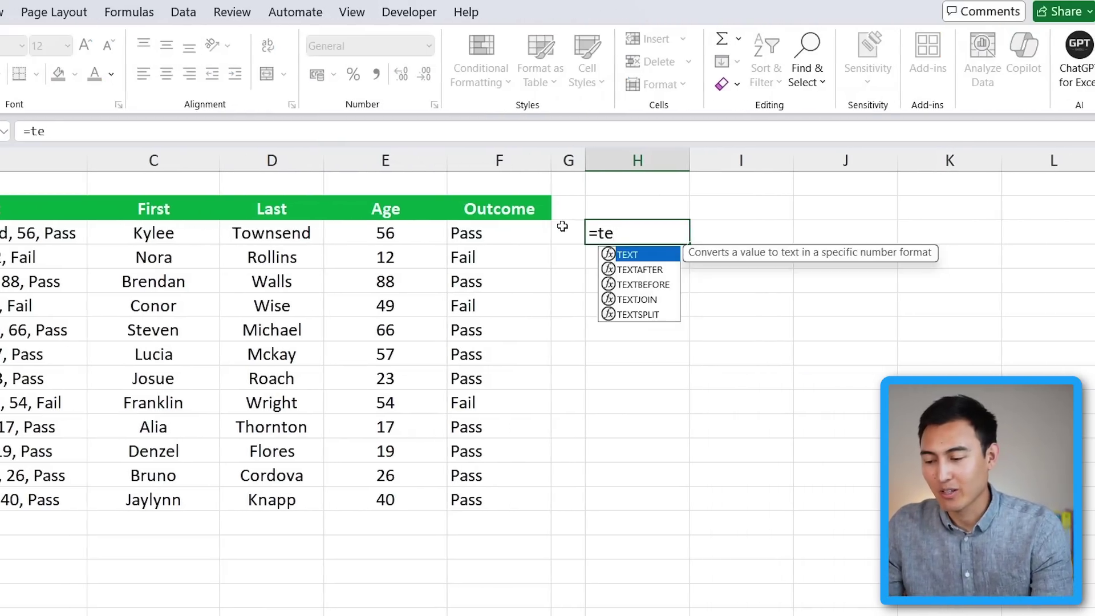
{"action": "type", "text": "xtjoi"}
{"action": "key", "text": "Tab"}
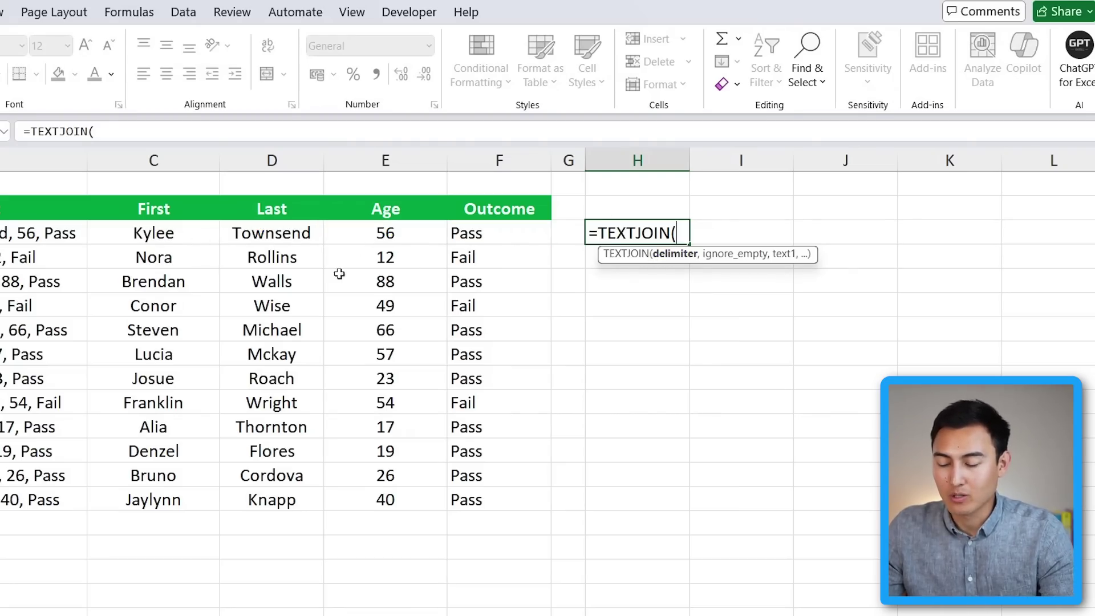
{"action": "type", "text": "\","}
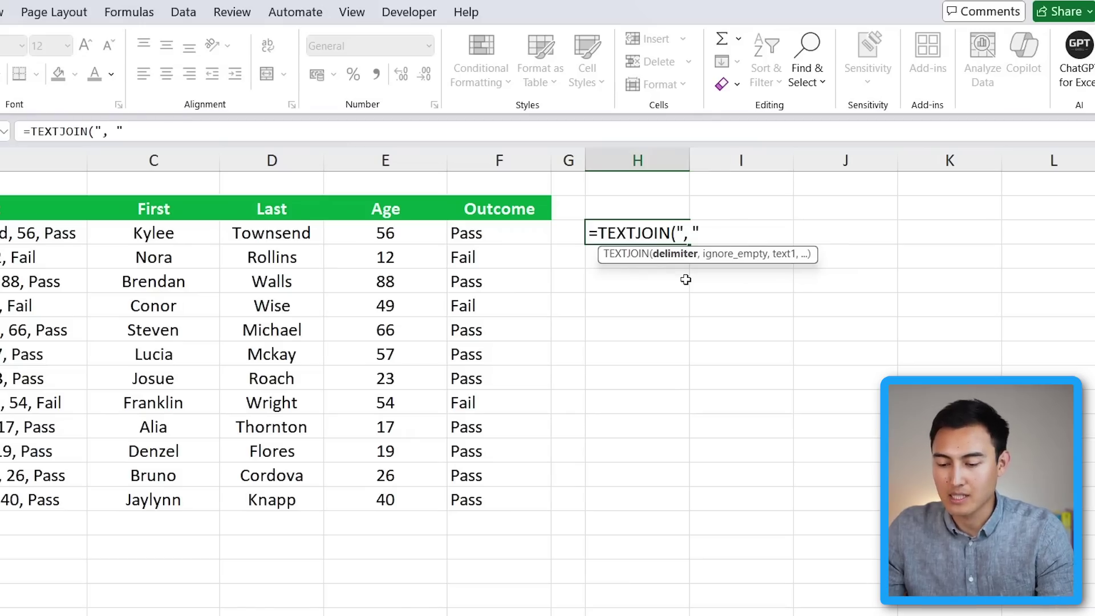
{"action": "type", "text": " \","}
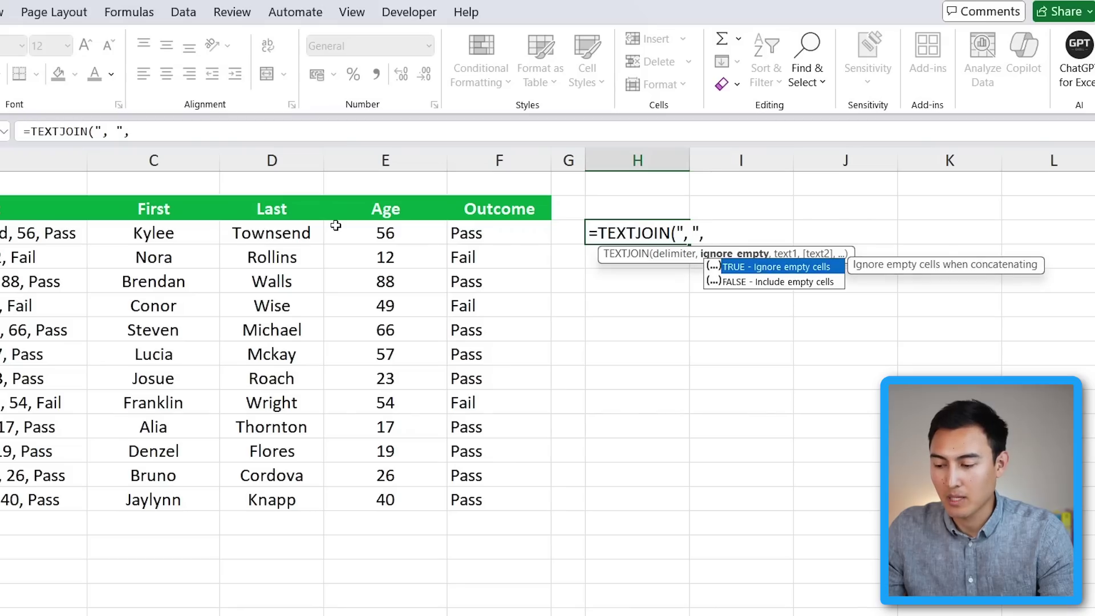
{"action": "key", "text": "Tab"}
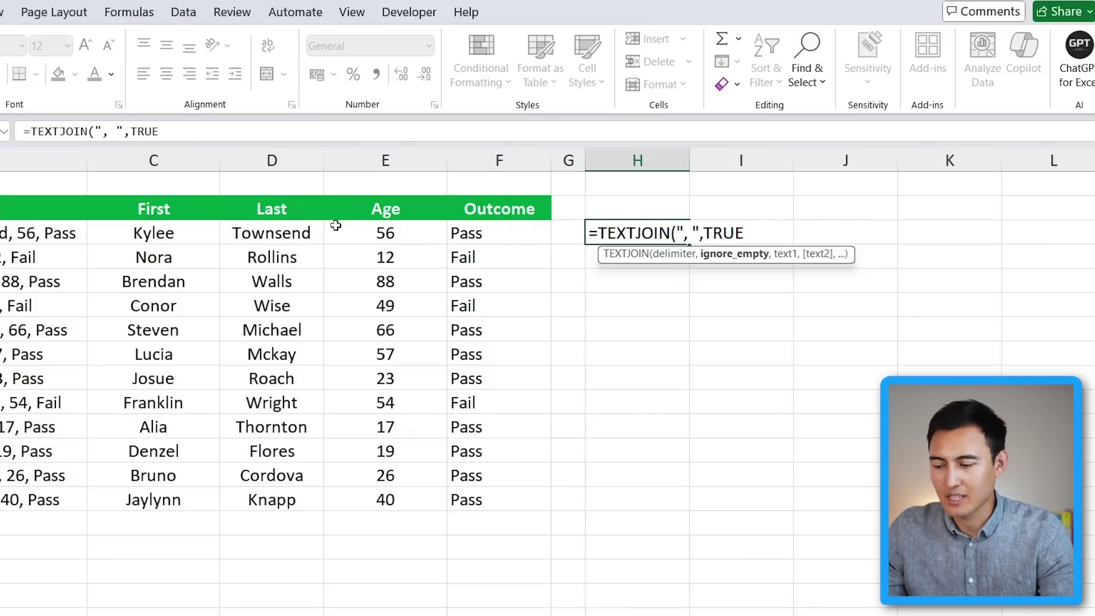
{"action": "type", "text": ","}
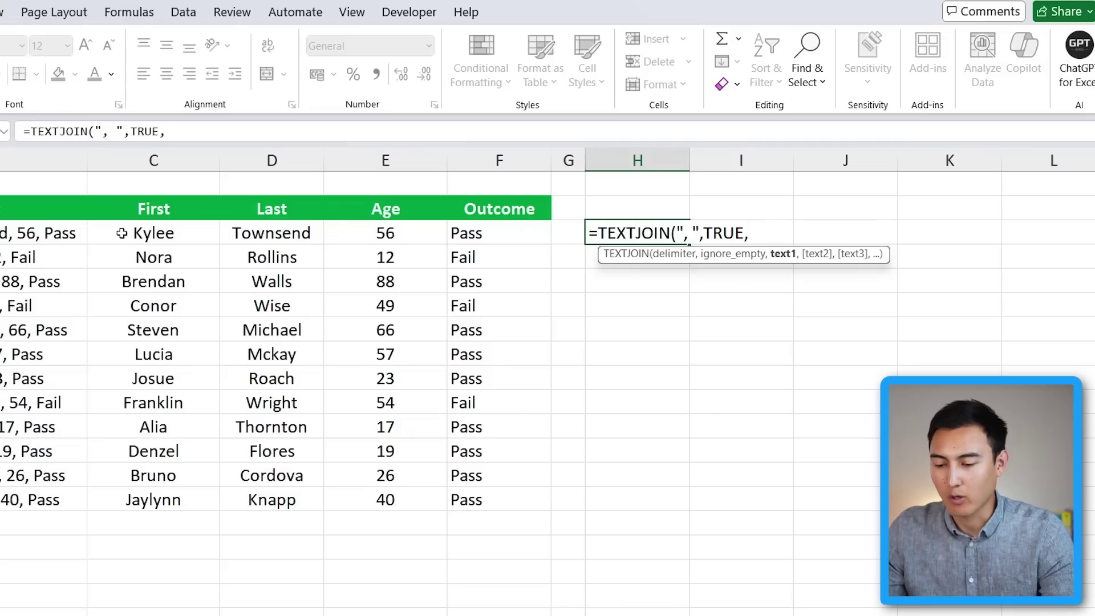
{"action": "left_click_drag", "start_coordinate": [115, 238], "coordinate": [482, 223]}
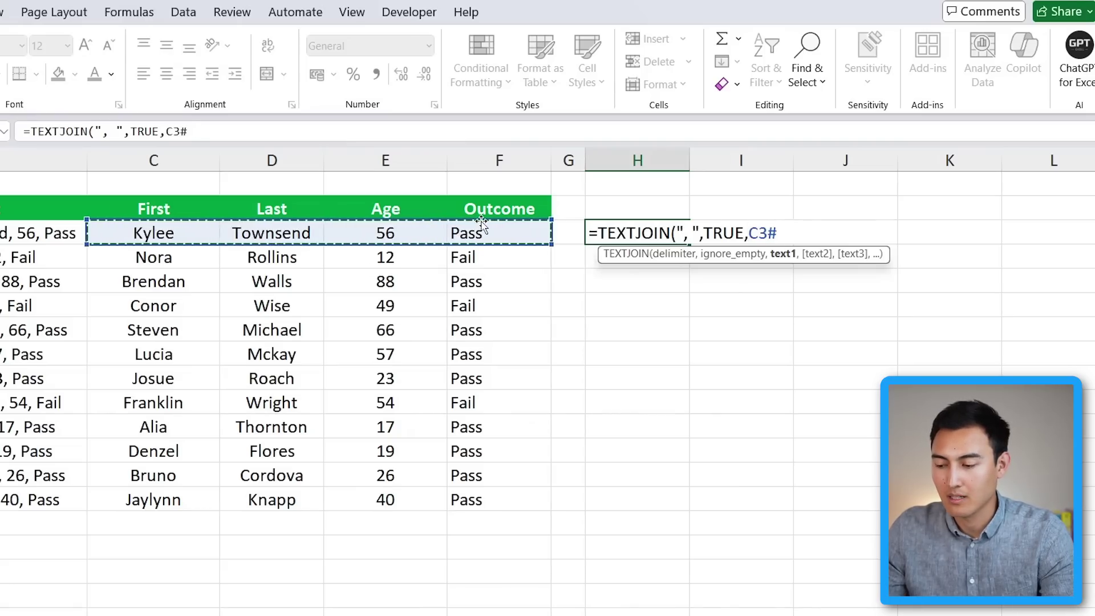
{"action": "type", "text": ")"}
{"action": "key", "text": "Return"}
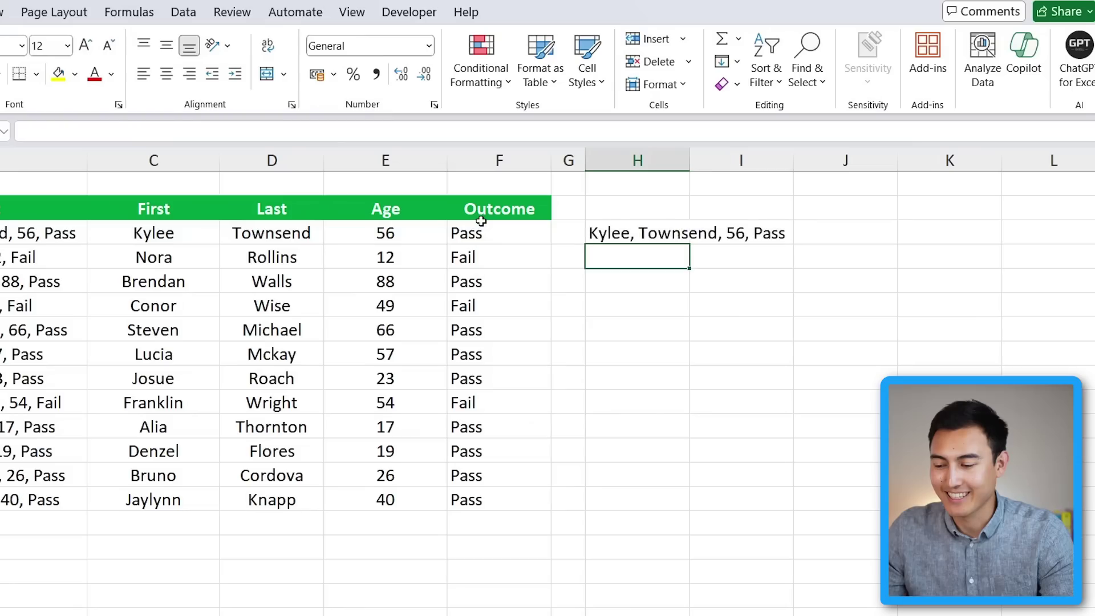
Copy the TEXTJOIN formula down column H for every row.
{"action": "key", "text": "Up"}
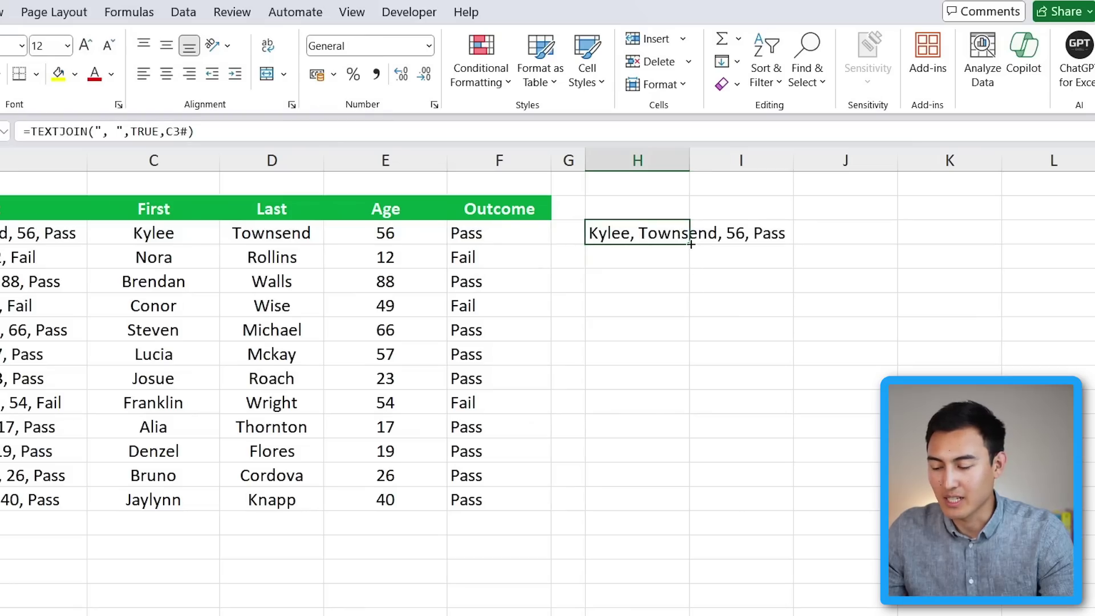
{"action": "left_click_drag", "start_coordinate": [691, 244], "coordinate": [679, 511]}
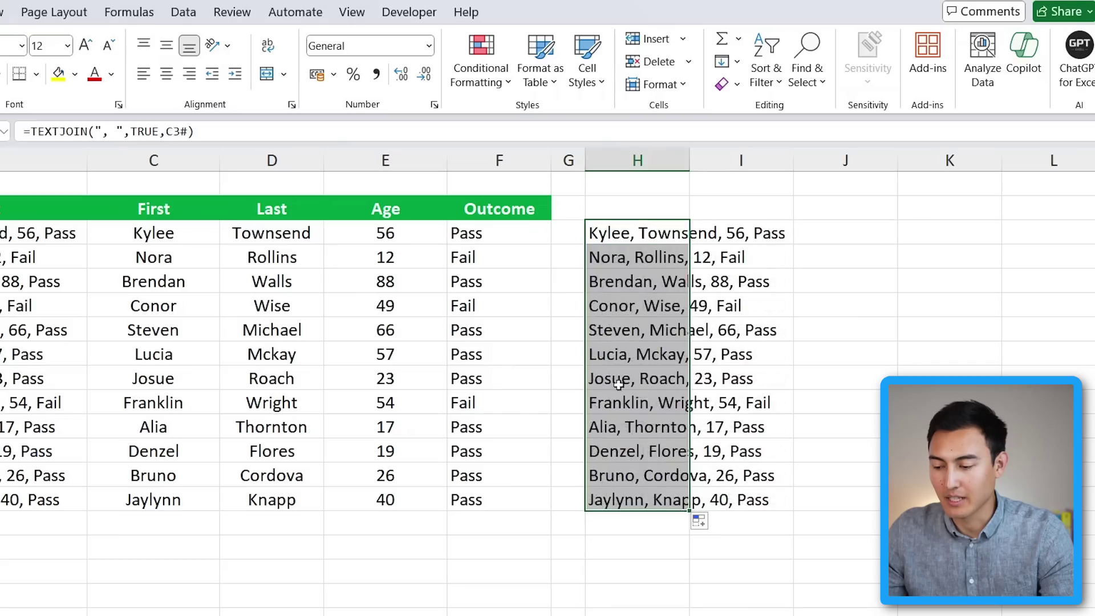
{"action": "key", "text": "Right"}
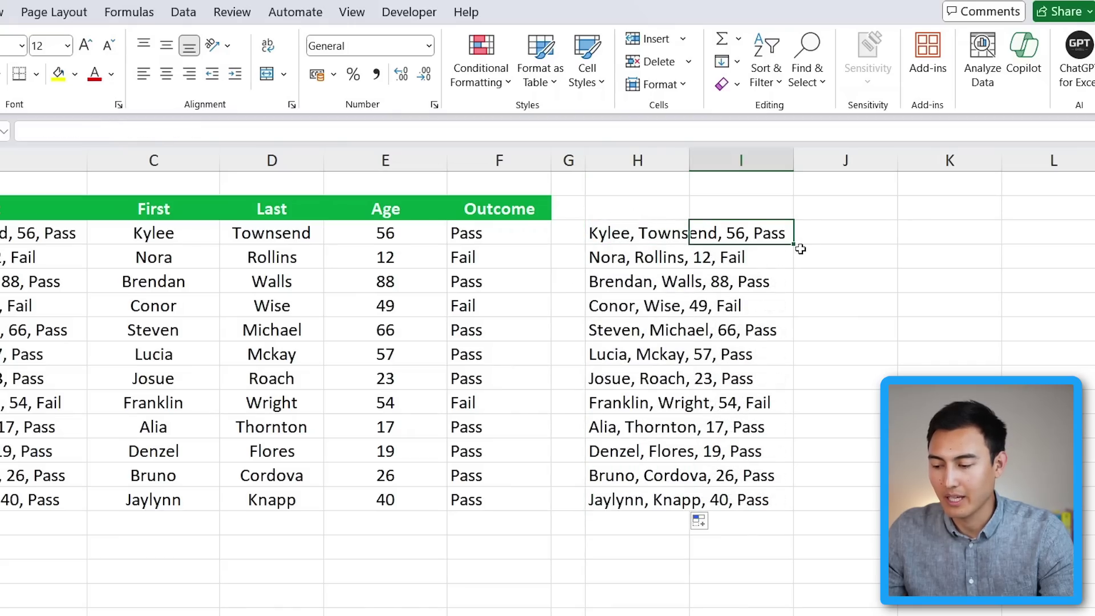
{"action": "left_click", "coordinate": [841, 235]}
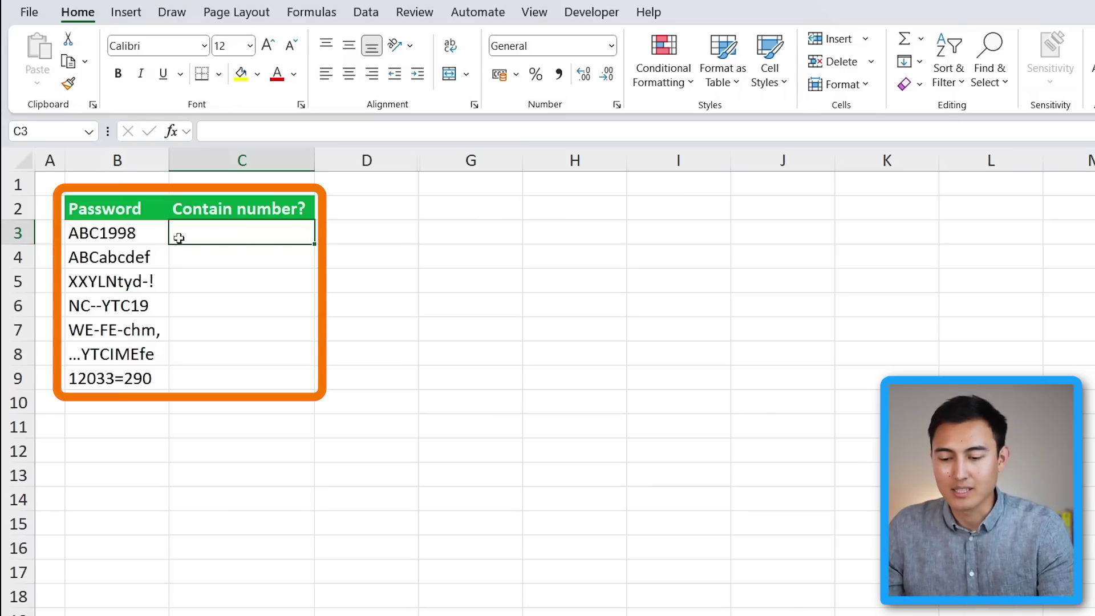
Start typing =REGEXTEST(B3, in C3 to check the first password for digits.
{"action": "left_click", "coordinate": [106, 232]}
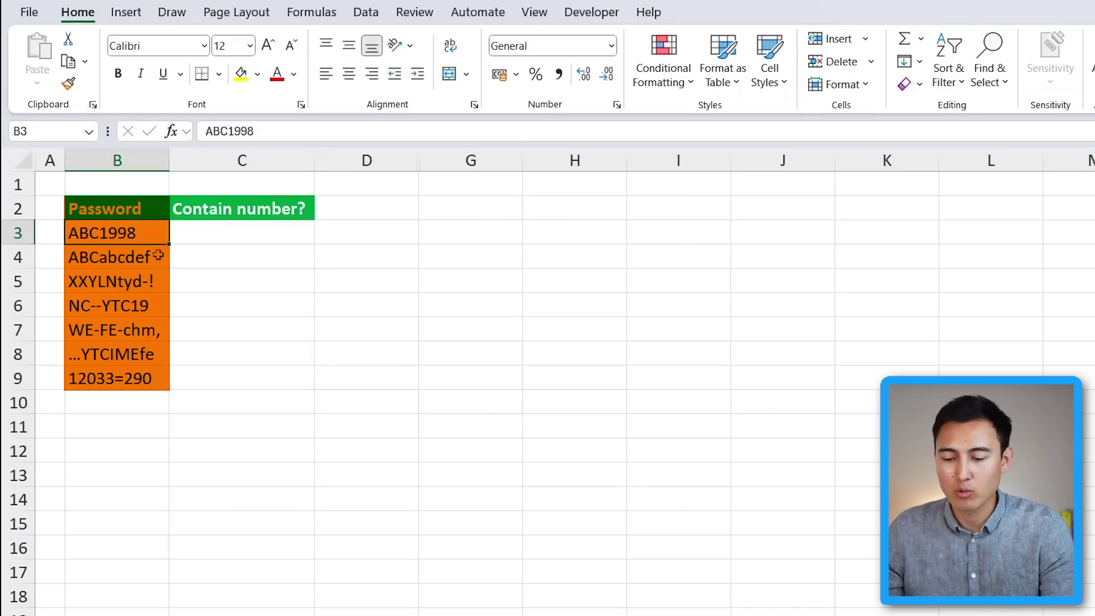
{"action": "left_click", "coordinate": [226, 239]}
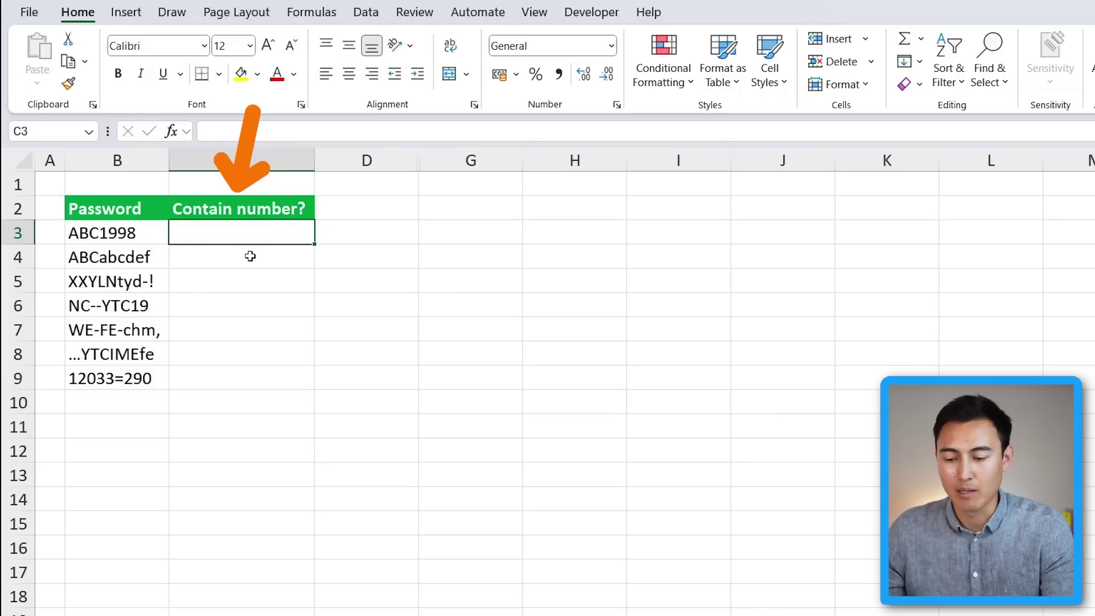
{"action": "type", "text": "=rege"}
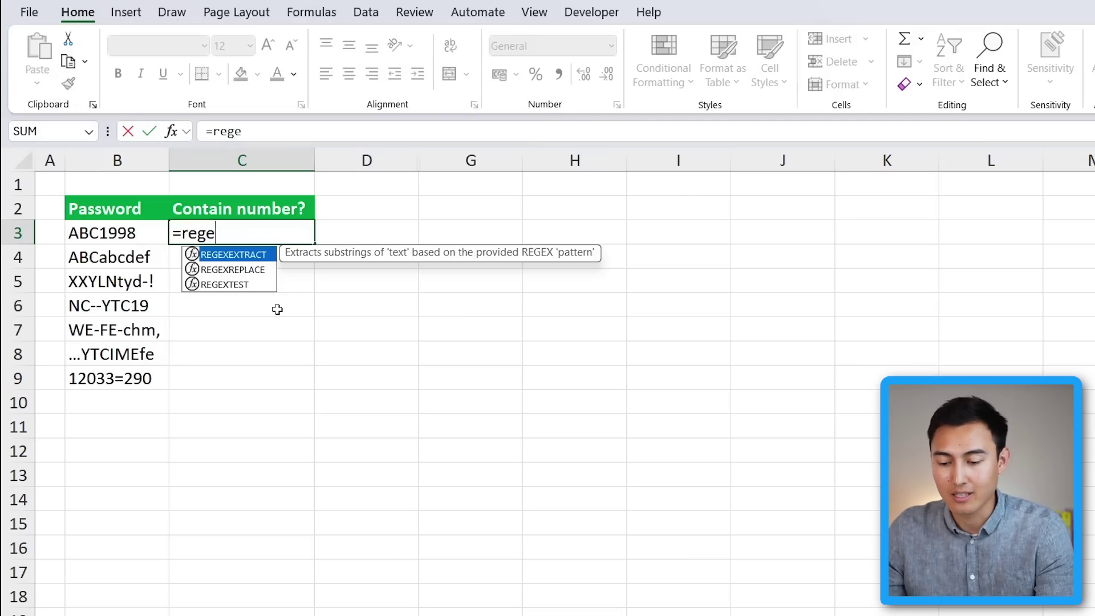
{"action": "key", "text": "Down"}
{"action": "key", "text": "Down"}
{"action": "key", "text": "Tab"}
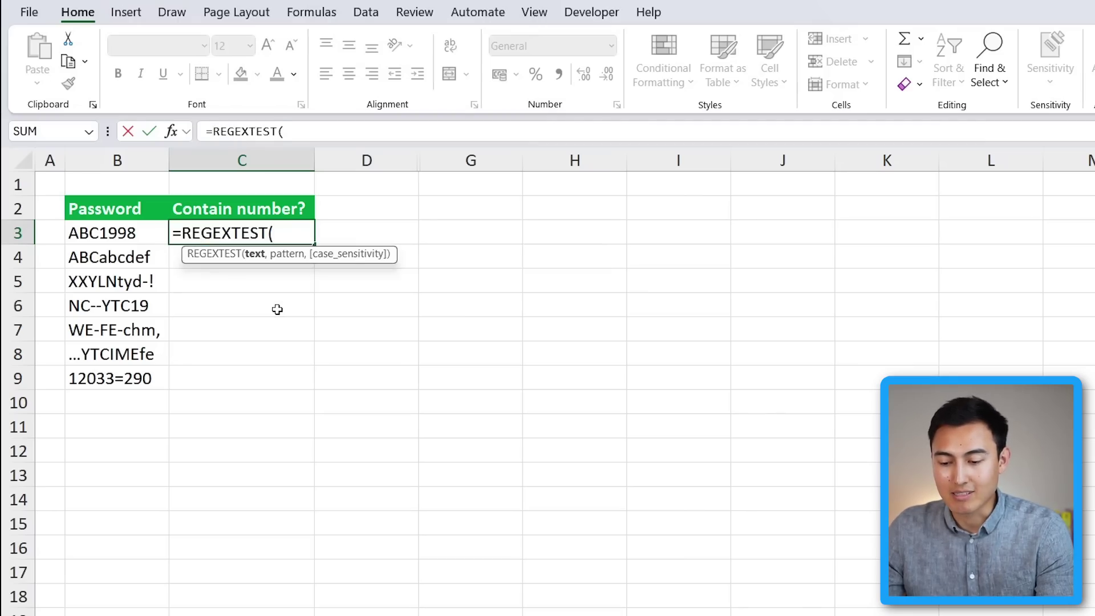
{"action": "key", "text": "Left"}
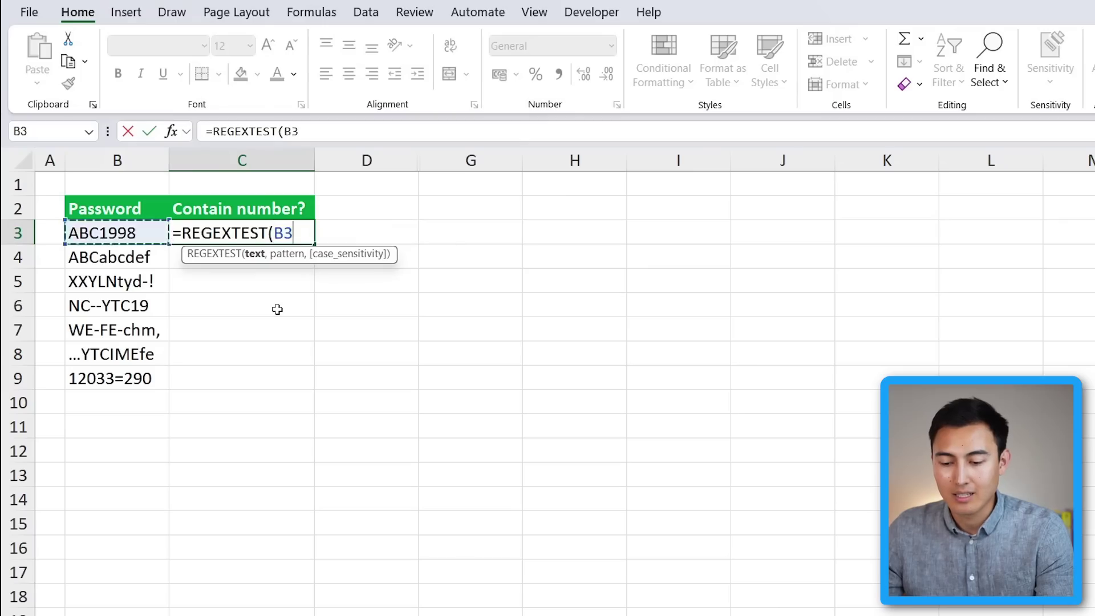
{"action": "type", "text": ",\".*\\d.*"}
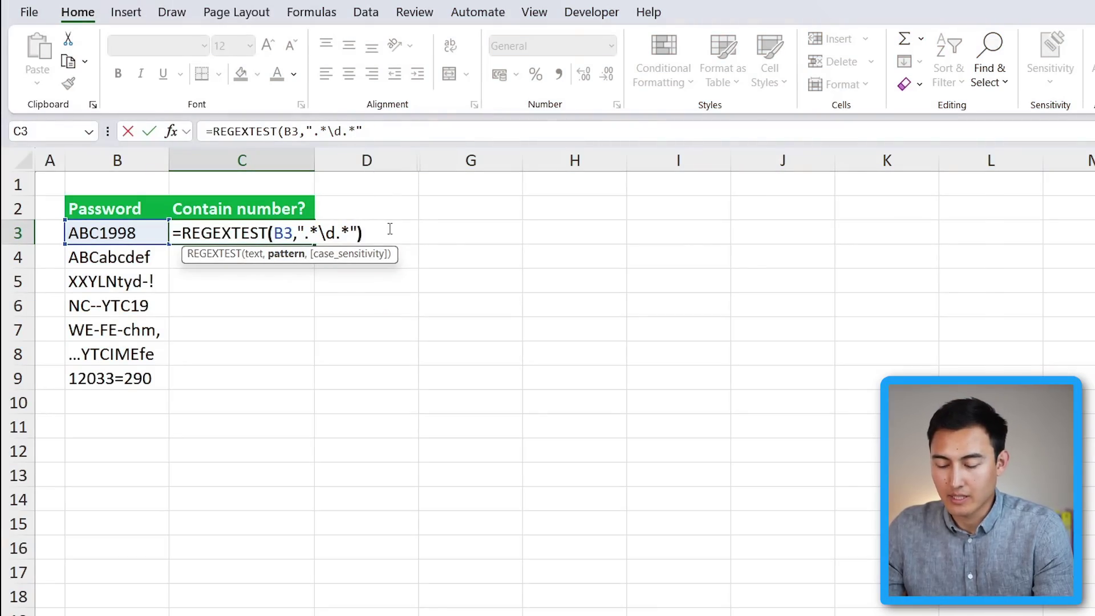
Close and commit the REGEXTEST formula in C3, then fill it down through C9.
{"action": "type", "text": ")"}
{"action": "key", "text": "Return"}
{"action": "key", "text": "Up"}
{"action": "double_click", "coordinate": [314, 248]}
{"action": "key", "text": "Down"}
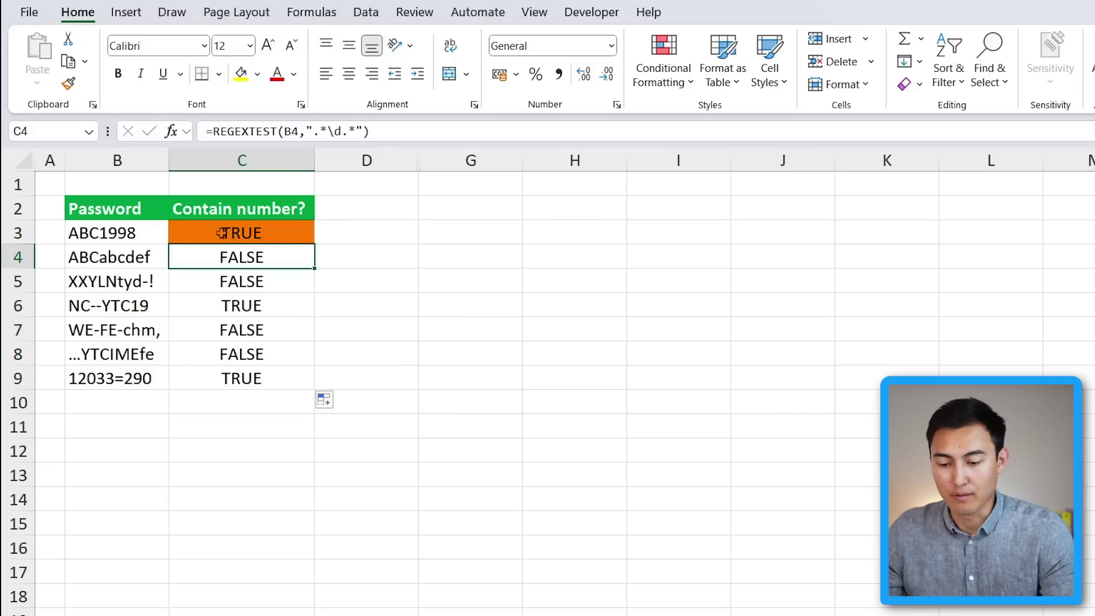
Review the TRUE/FALSE digit-check results beside each password.
{"action": "left_click", "coordinate": [146, 310]}
{"action": "left_click", "coordinate": [310, 299]}
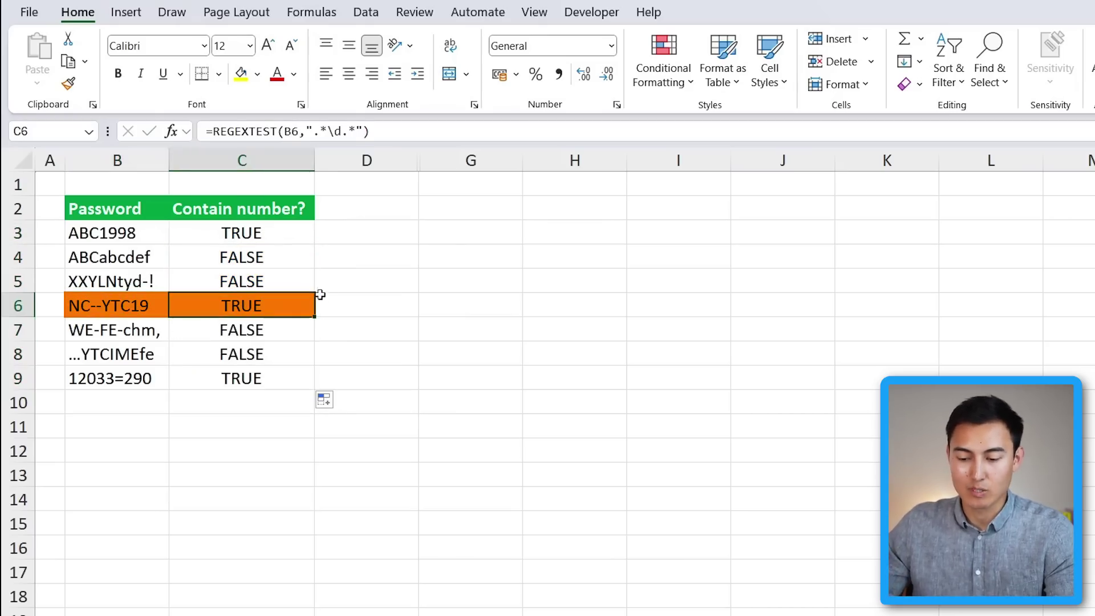
{"action": "key", "text": "Down"}
{"action": "key", "text": "Left"}
{"action": "key", "text": "Right"}
{"action": "key", "text": "Down"}
{"action": "key", "text": "Down"}
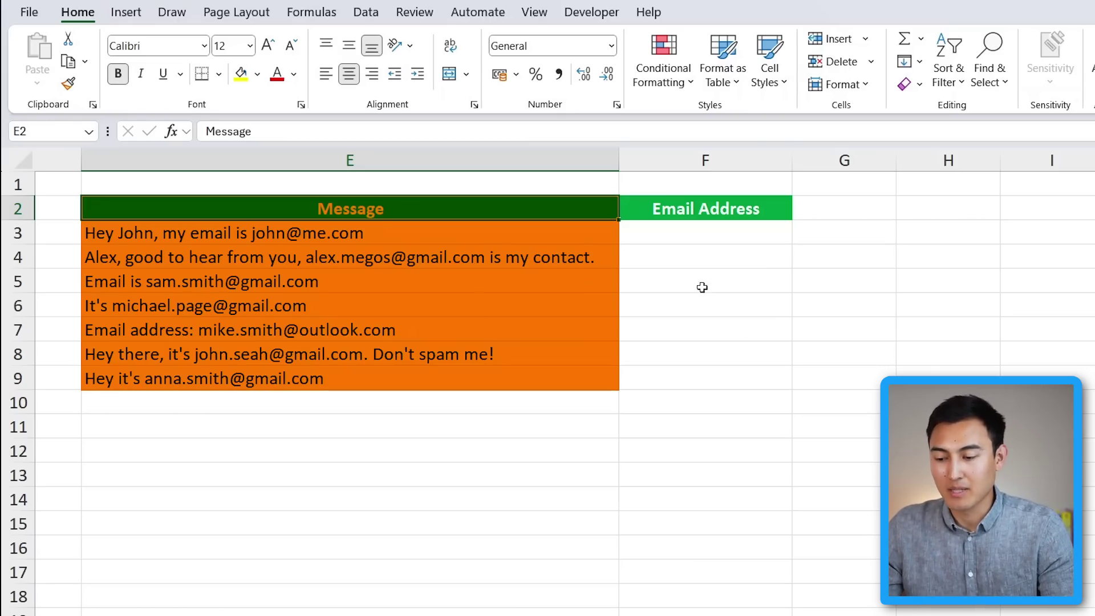
Enter a REGEXEXTRACT formula in F3 that pulls the email address from message E3.
{"action": "left_click", "coordinate": [702, 227]}
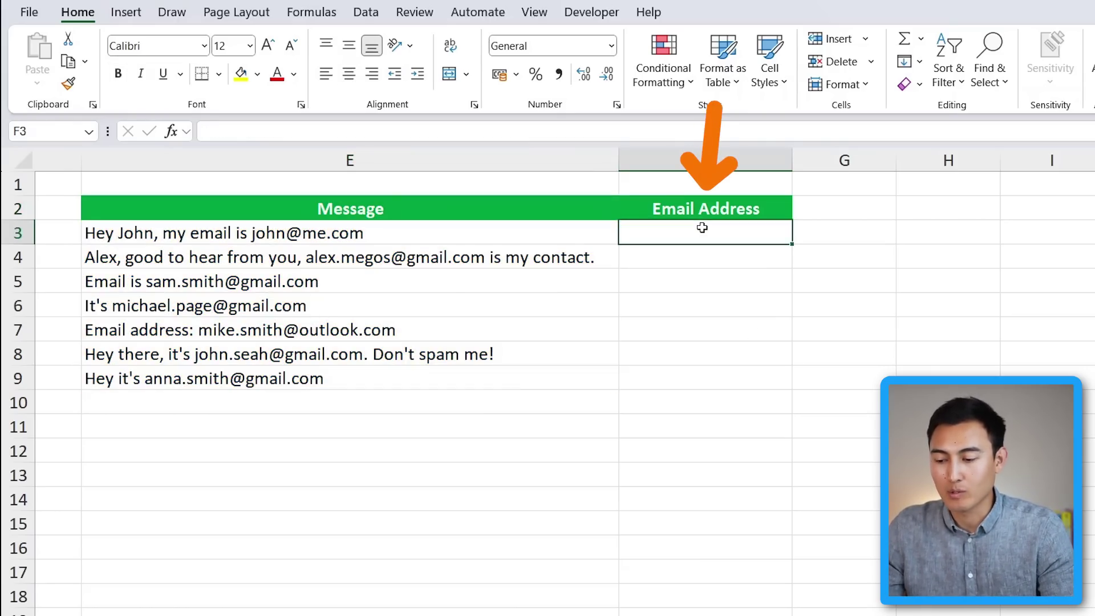
{"action": "key", "text": "Down"}
{"action": "key", "text": "Down"}
{"action": "key", "text": "Up"}
{"action": "key", "text": "Up"}
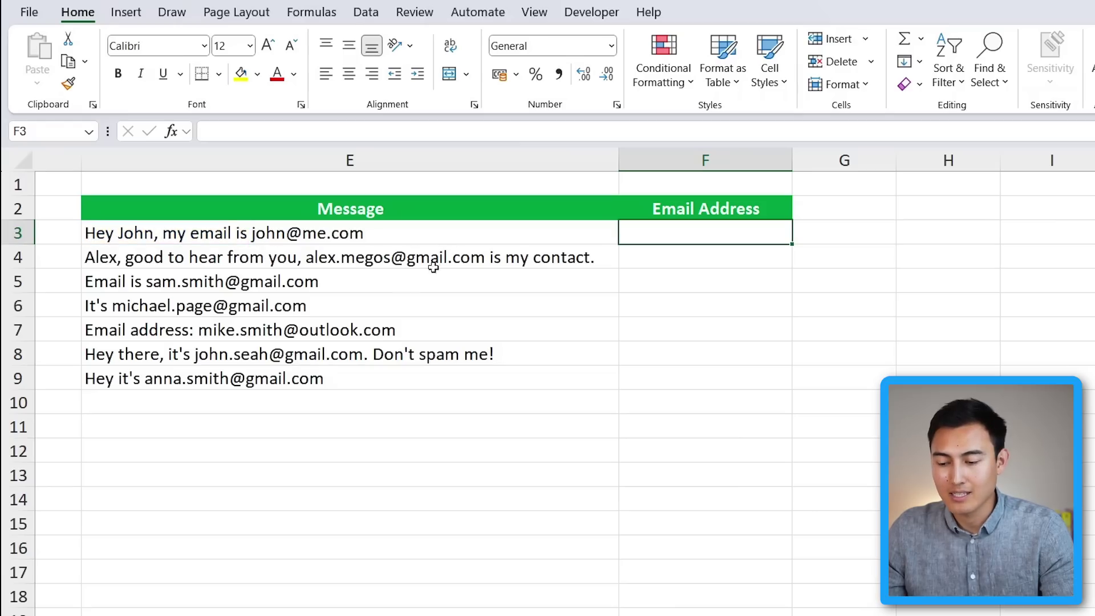
{"action": "type", "text": "=rege"}
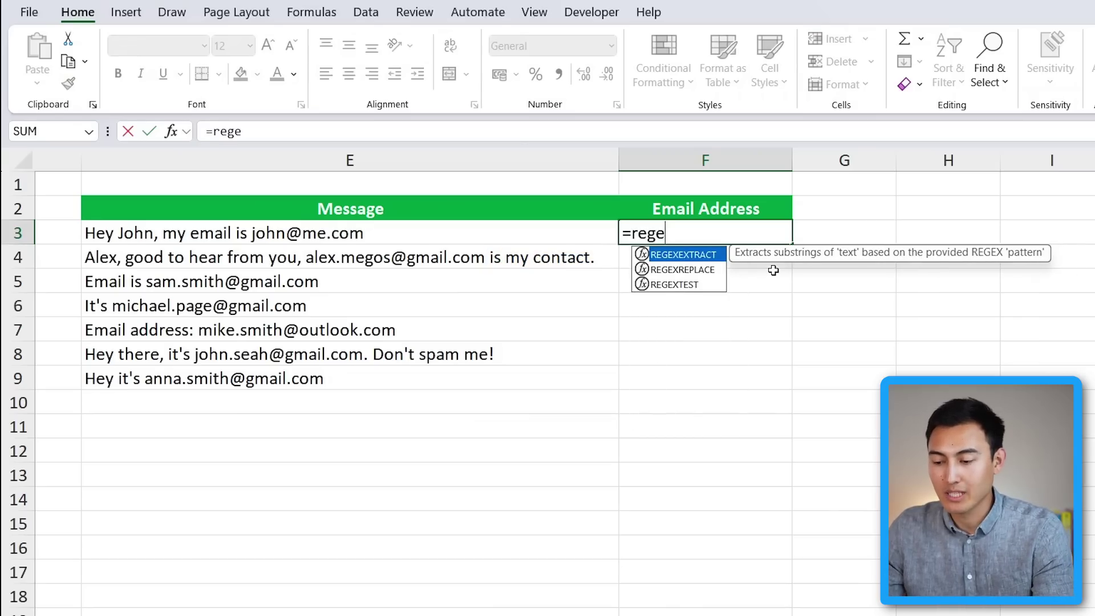
{"action": "key", "text": "Tab"}
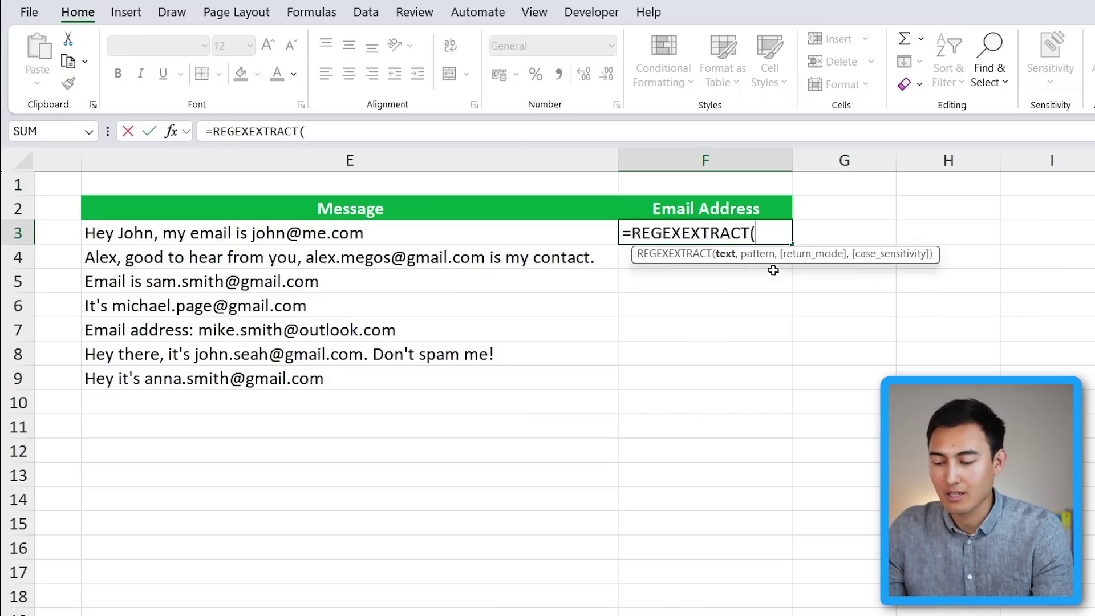
{"action": "key", "text": "Left"}
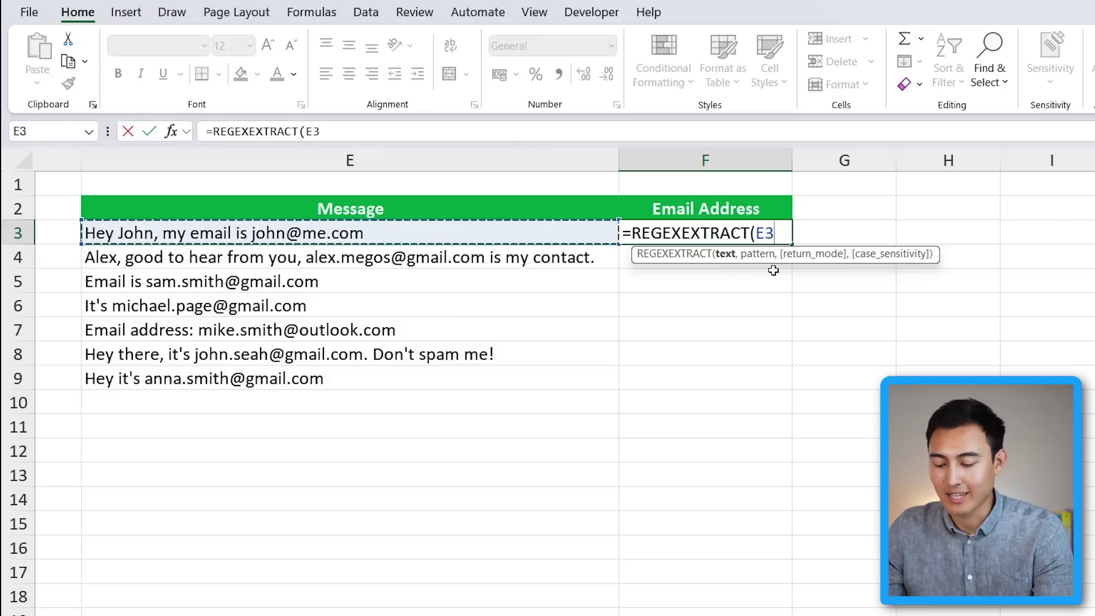
{"action": "type", "text": ","}
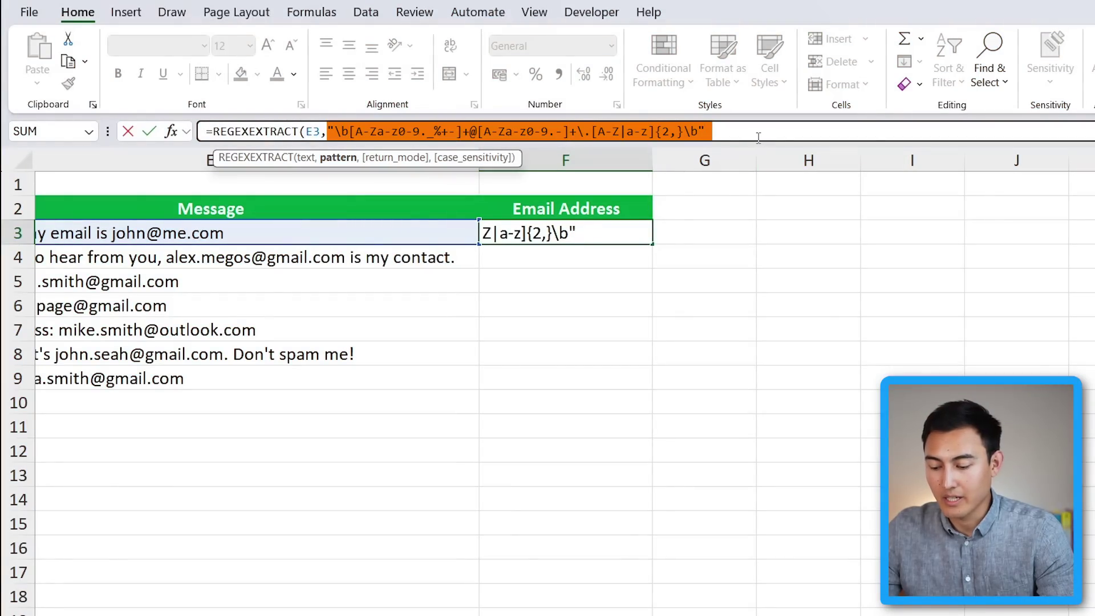
{"action": "type", "text": ")"}
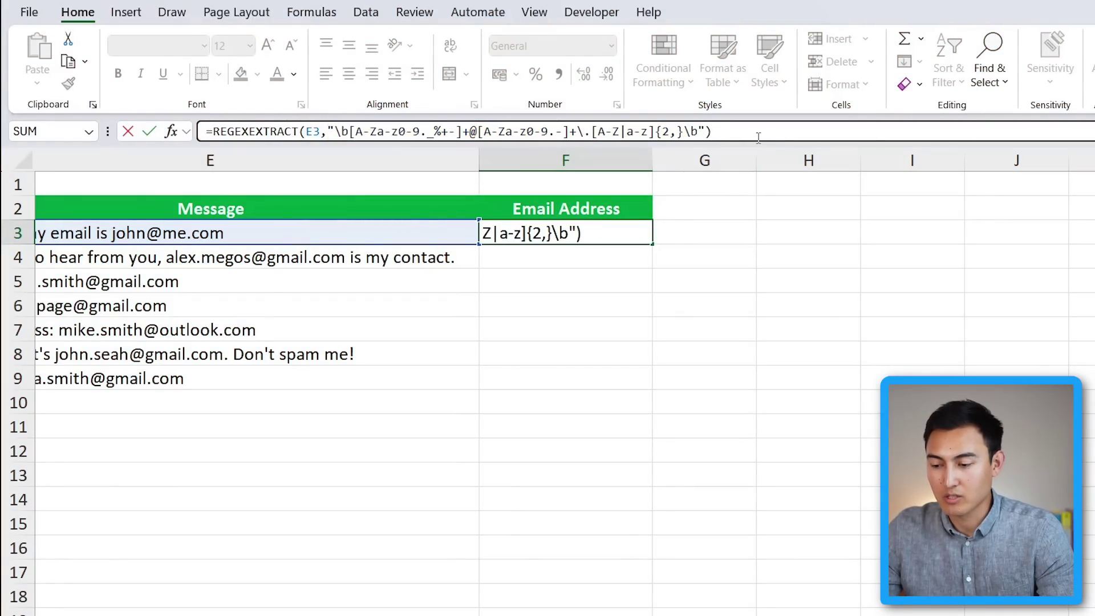
{"action": "key", "text": "Return"}
Fill the email extraction down to F9 for the remaining messages.
{"action": "key", "text": "Up"}
{"action": "left_click_drag", "start_coordinate": [655, 247], "coordinate": [642, 380]}
{"action": "scroll", "coordinate": [642, 380], "scroll_direction": "left", "scroll_amount": 3}
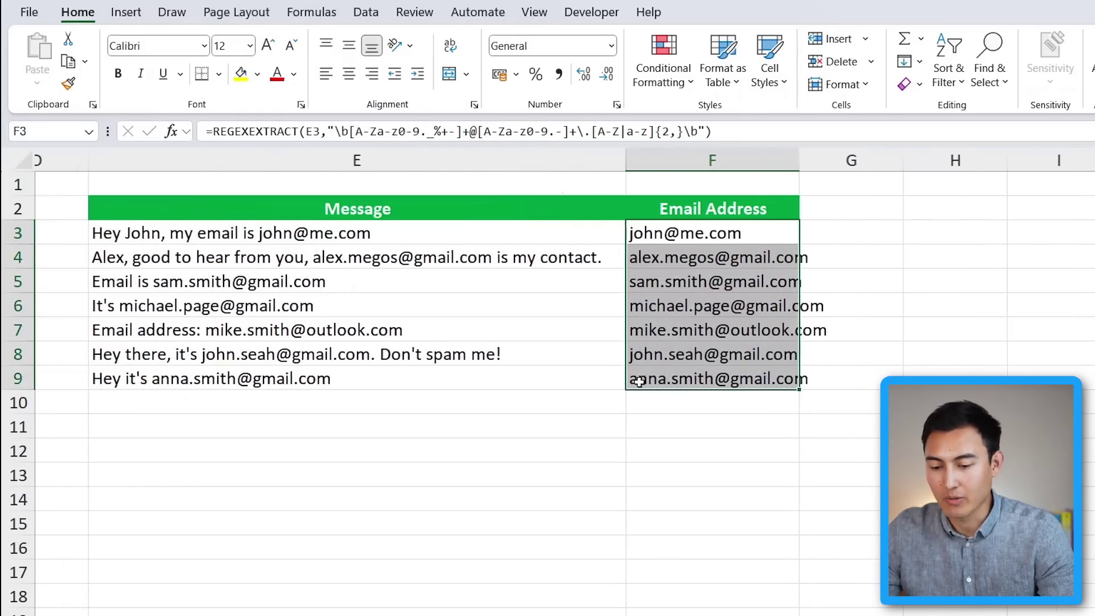
{"action": "left_click", "coordinate": [603, 336]}
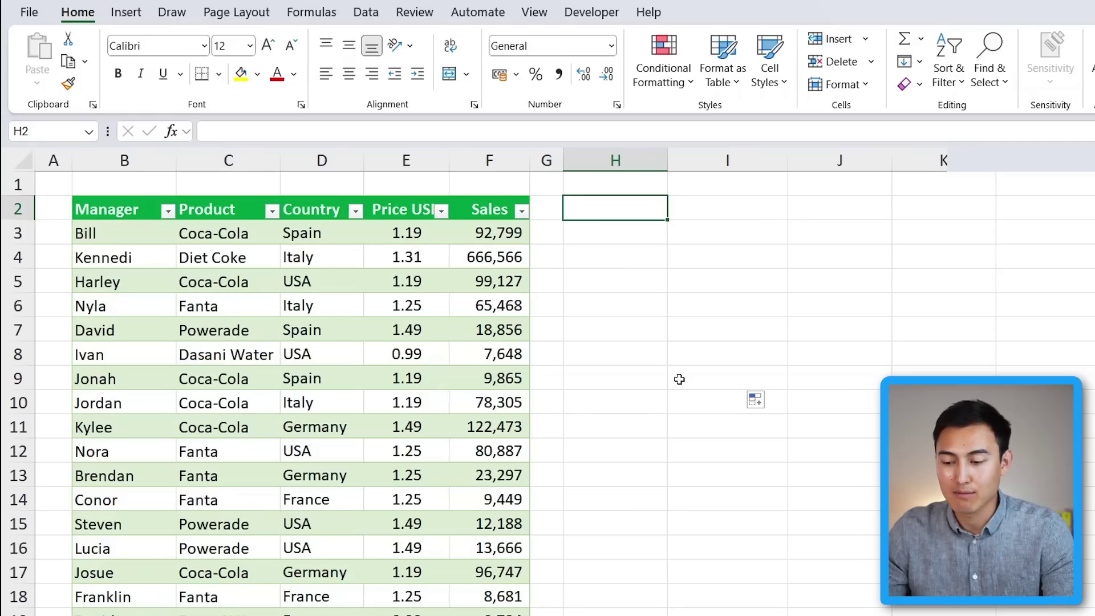
Enter =GROUPBY(Table1[[#All],[Product]],Table1[[#All],[Sales]],SUM) in H2 to total Sales per Product.
{"action": "type", "text": "=group"}
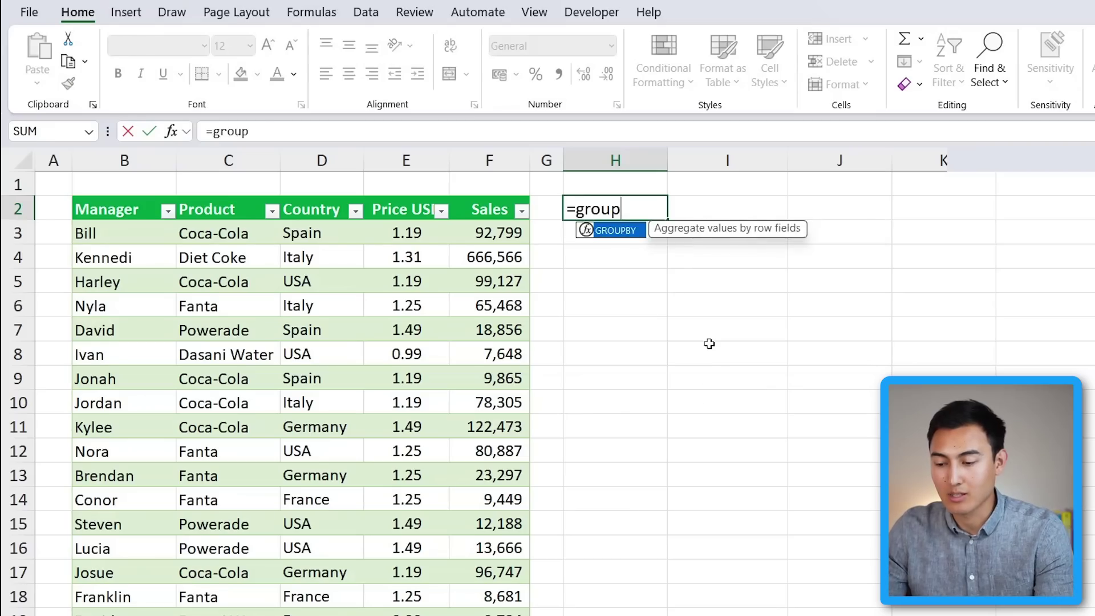
{"action": "key", "text": "Tab"}
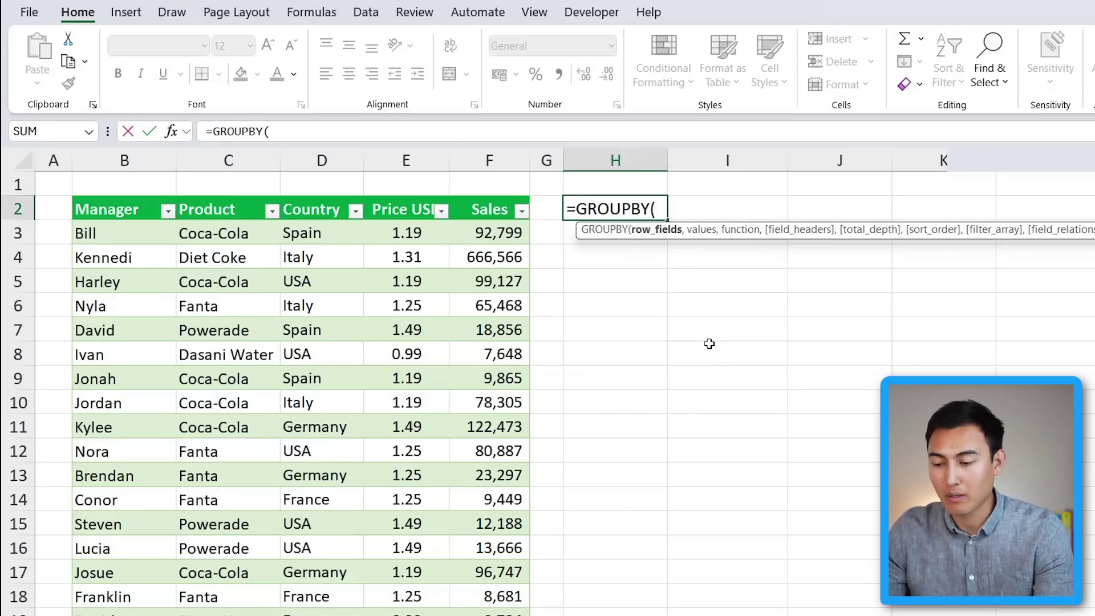
{"action": "key", "text": "Left"}
{"action": "key", "text": "Left"}
{"action": "key", "text": "Left"}
{"action": "key", "text": "Left"}
{"action": "key", "text": "Left"}
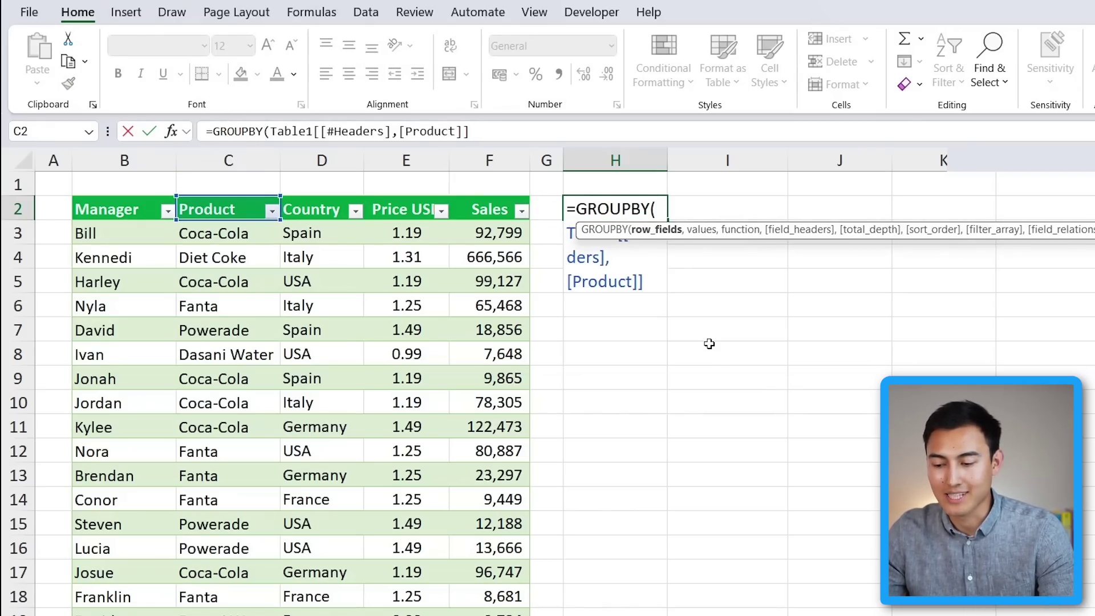
{"action": "key", "text": "ctrl+shift+Down"}
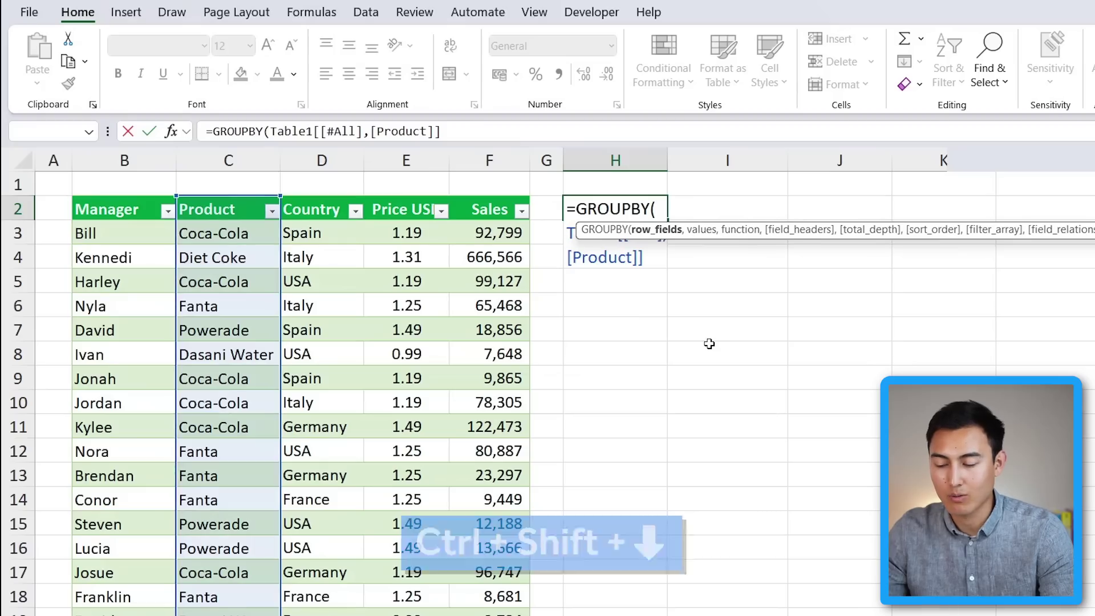
{"action": "type", "text": ","}
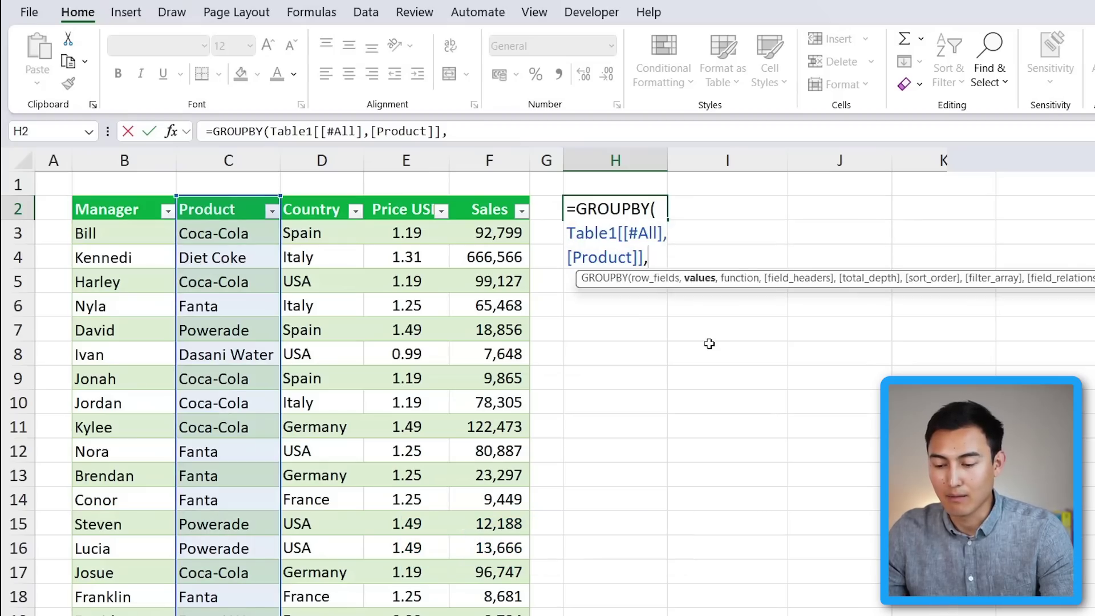
{"action": "key", "text": "Left"}
{"action": "key", "text": "Left"}
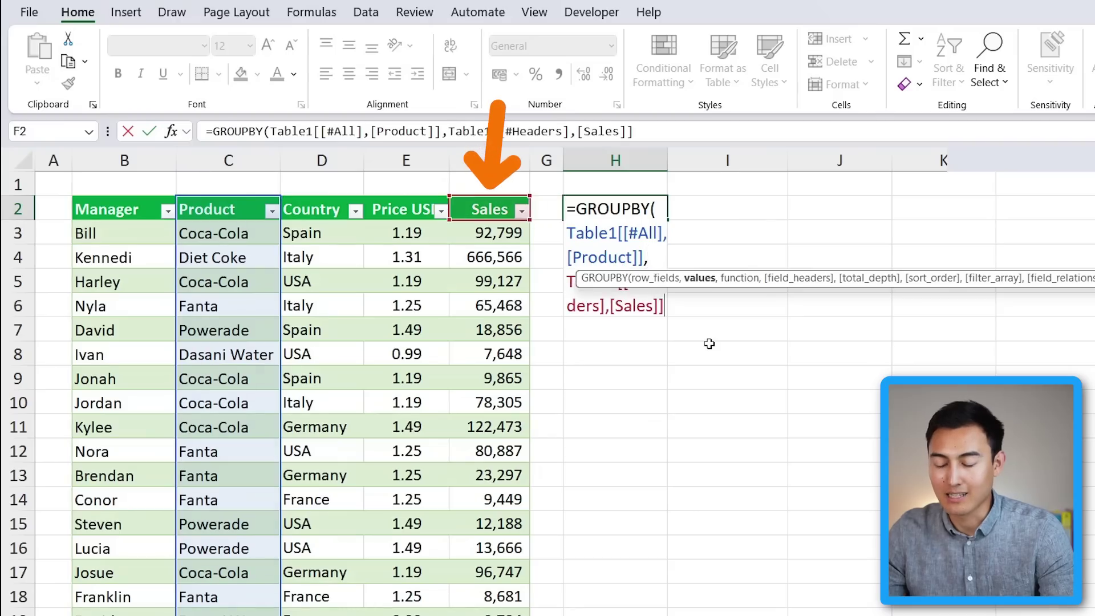
{"action": "key", "text": "ctrl+shift+Down"}
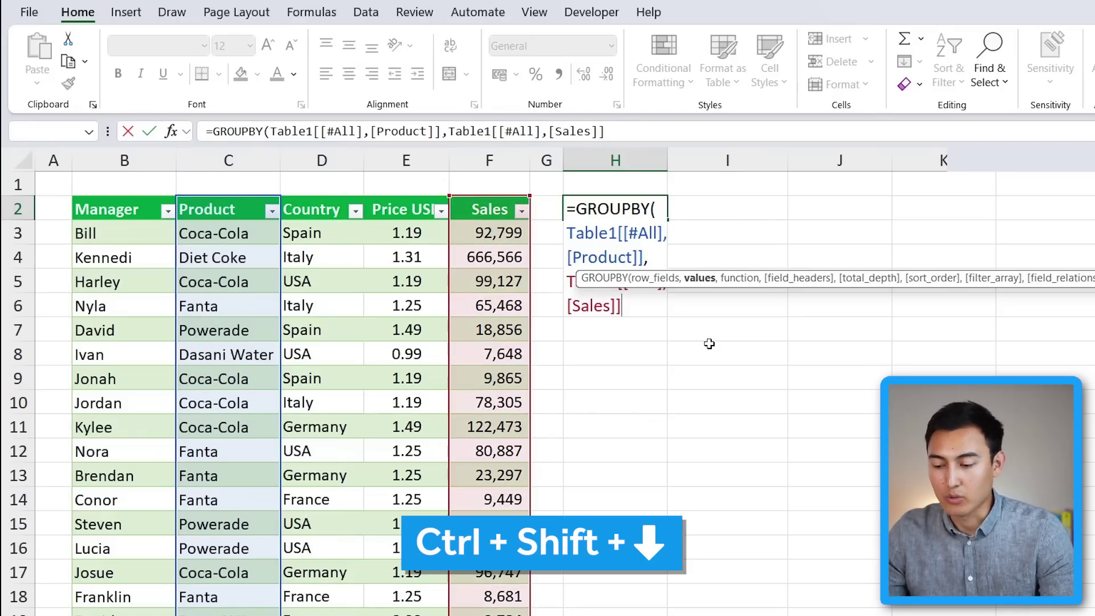
{"action": "type", "text": ","}
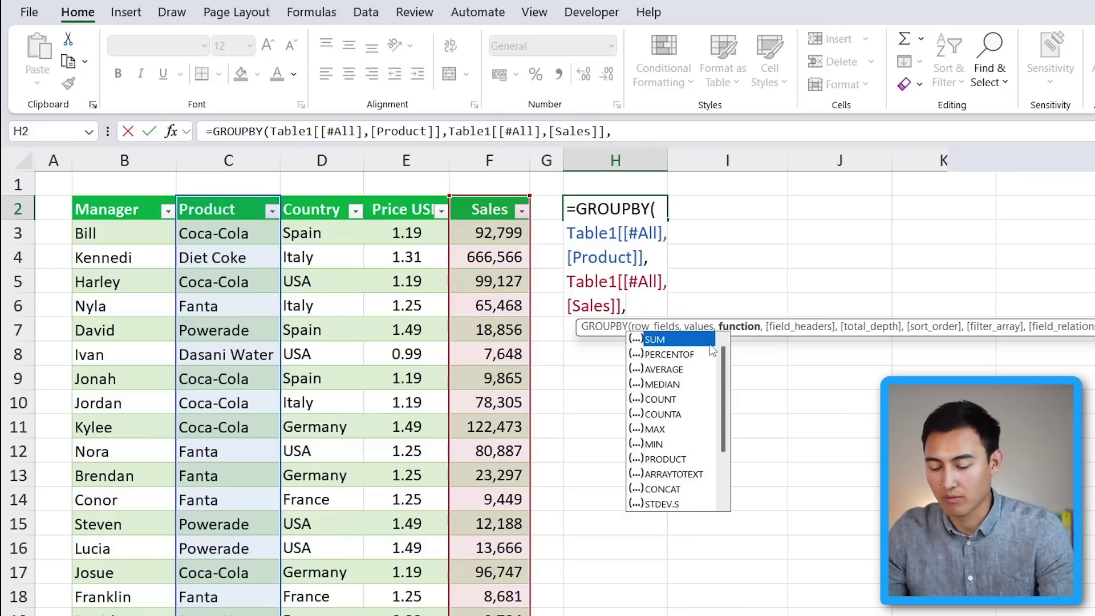
{"action": "double_click", "coordinate": [708, 343]}
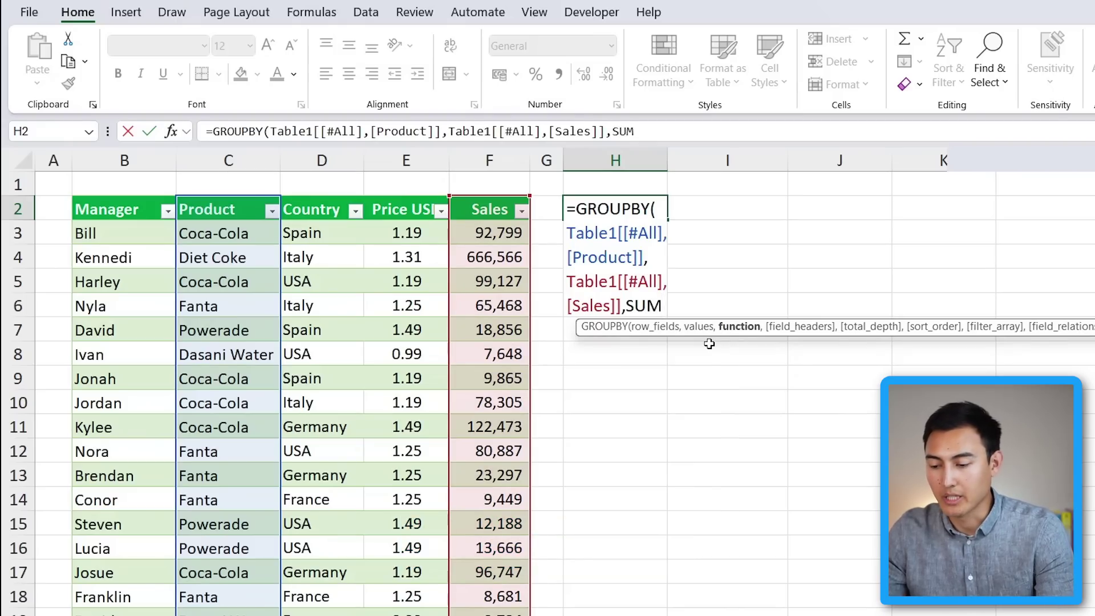
{"action": "type", "text": ")"}
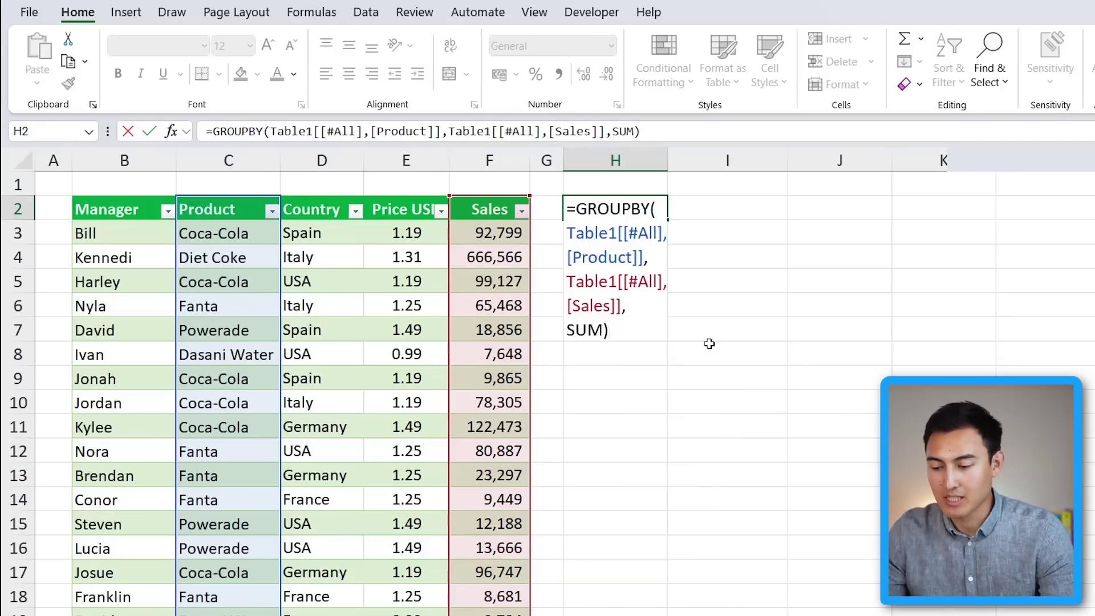
{"action": "key", "text": "Return"}
{"action": "left_click", "coordinate": [572, 215]}
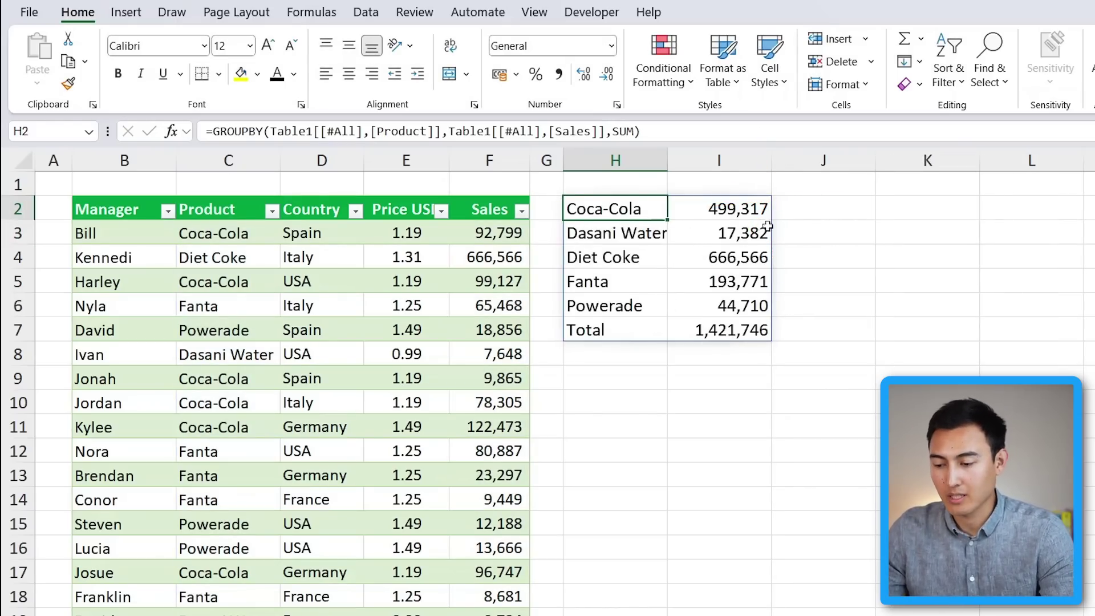
Add field_headers 3 and total_depth 0 to H2's GROUPBY, ending it with SUM,3,0.
{"action": "double_click", "coordinate": [645, 207]}
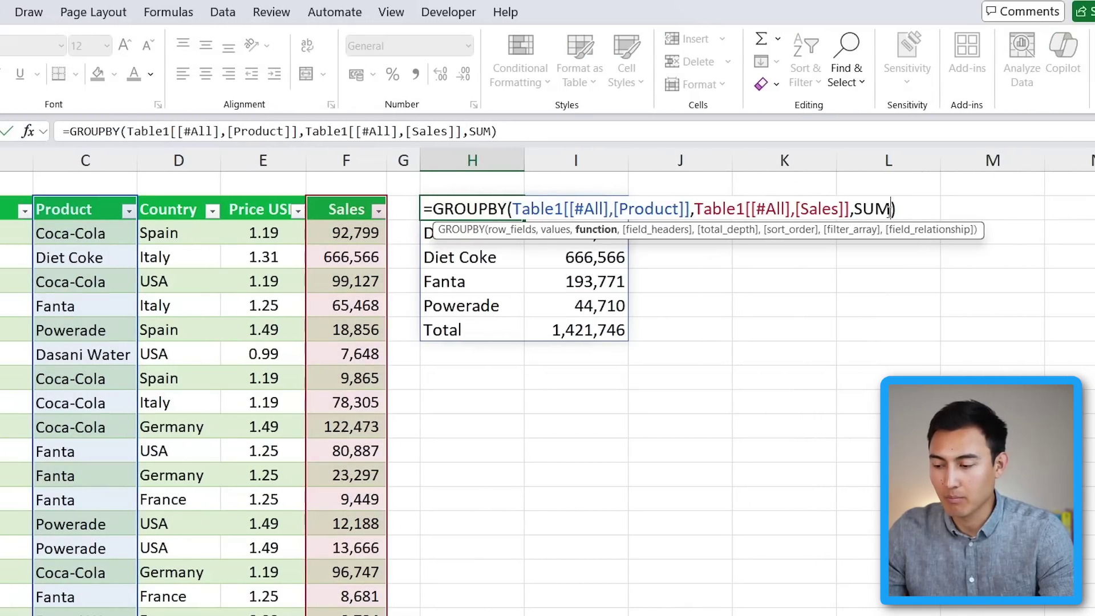
{"action": "type", "text": ","}
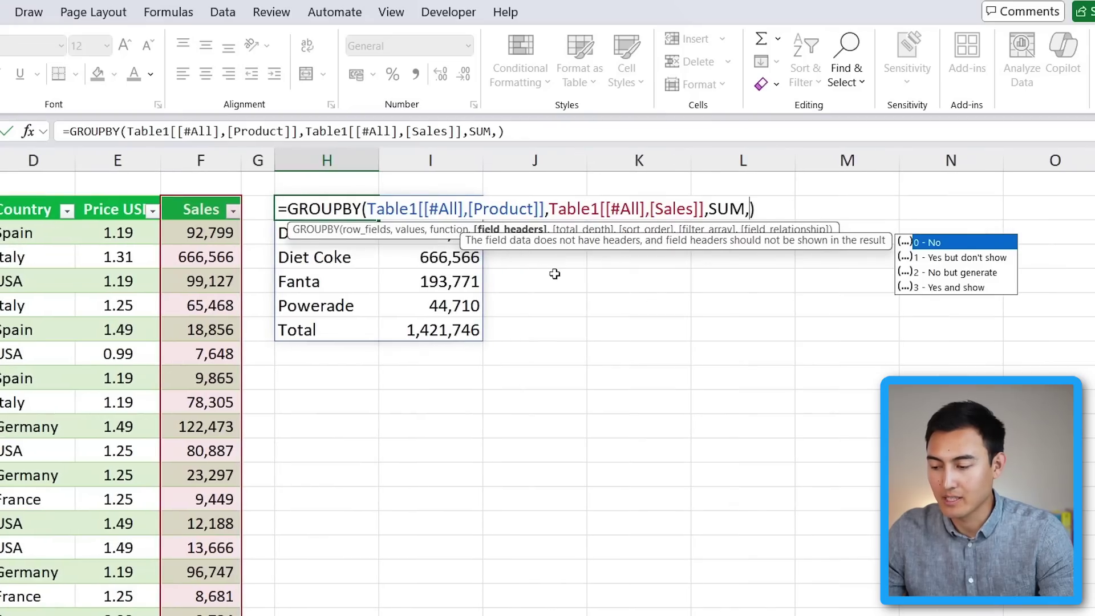
{"action": "key", "text": "Down"}
{"action": "key", "text": "Down"}
{"action": "key", "text": "Down"}
{"action": "key", "text": "Right"}
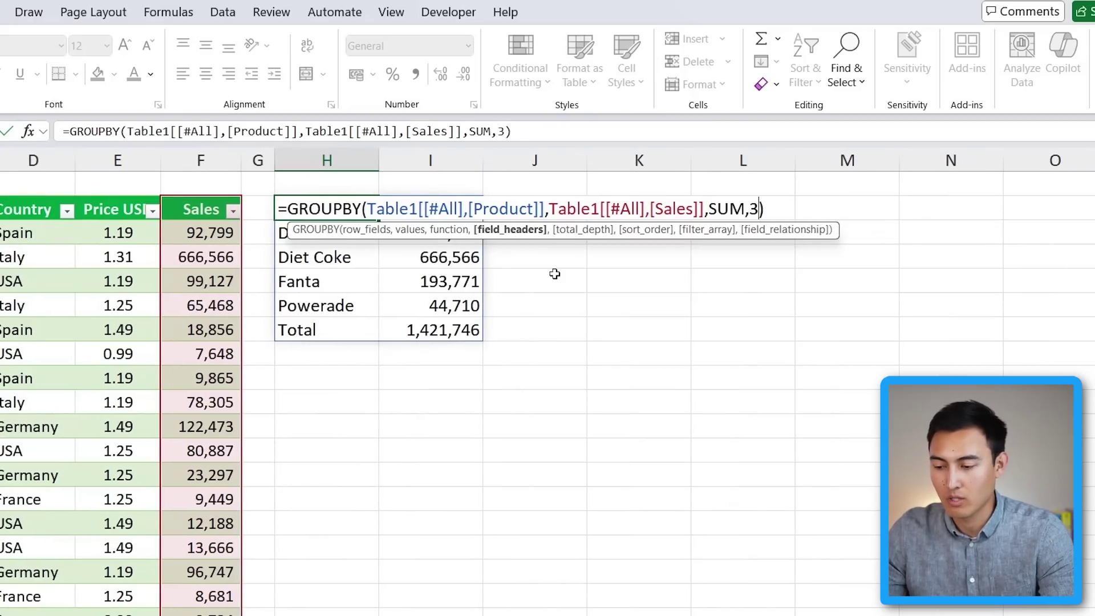
{"action": "type", "text": ","}
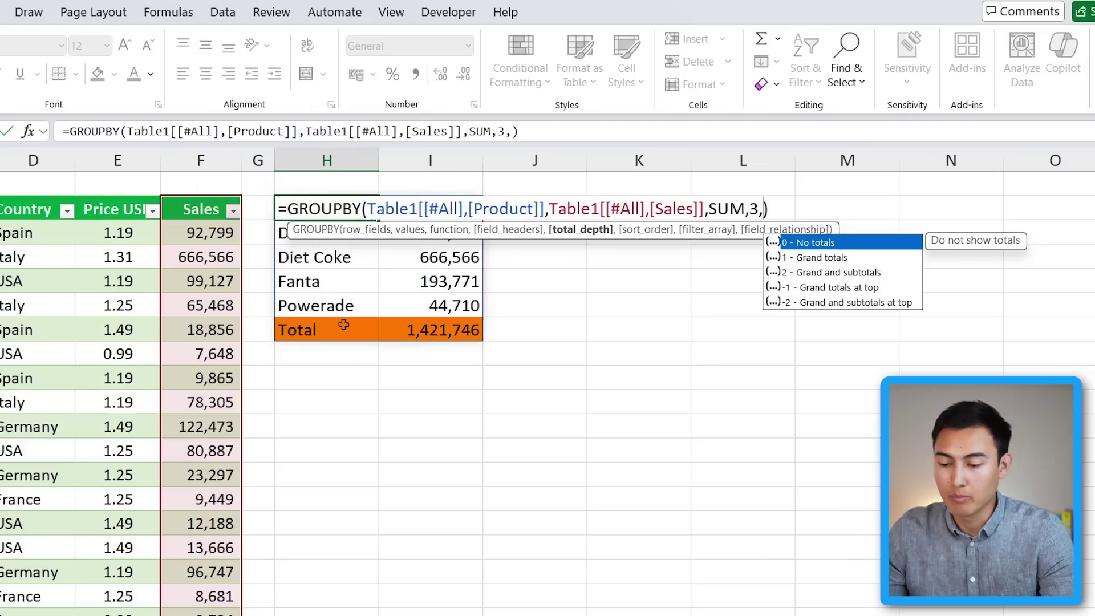
{"action": "type", "text": "0"}
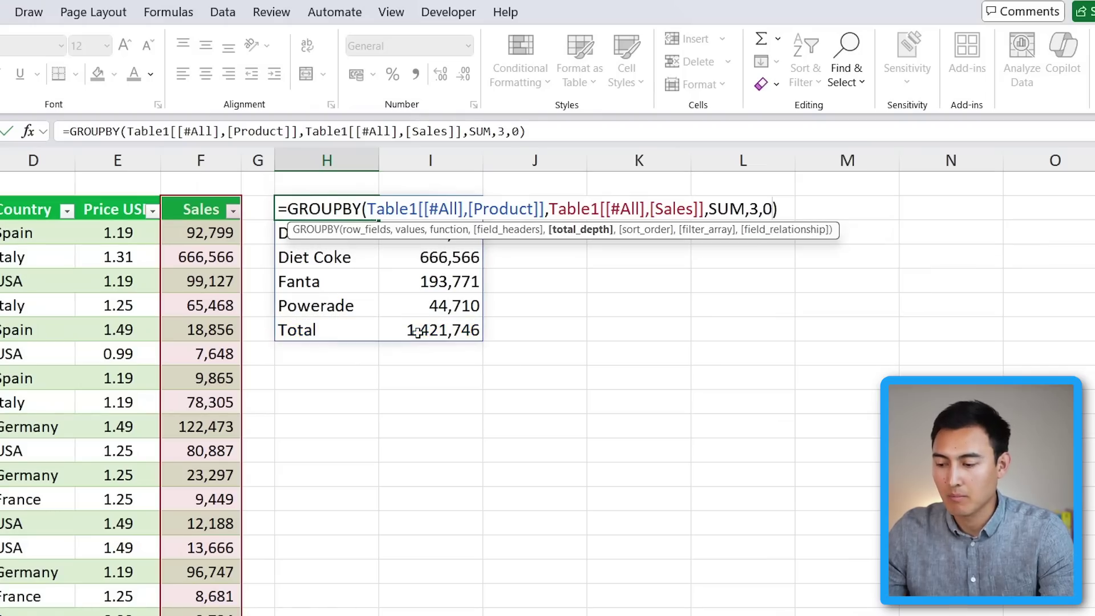
{"action": "key", "text": "ctrl+Return"}
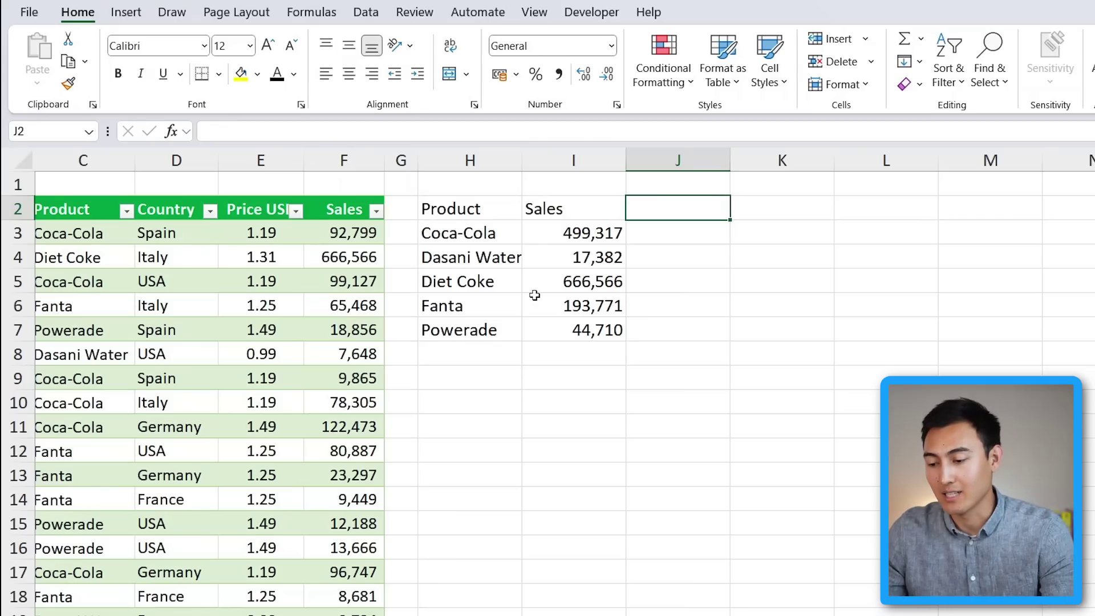
Enter =PERCENTOF(I3,$I$3:$I$7) in J3 for Coca-Cola's share of sales.
{"action": "key", "text": "Down"}
{"action": "type", "text": "="}
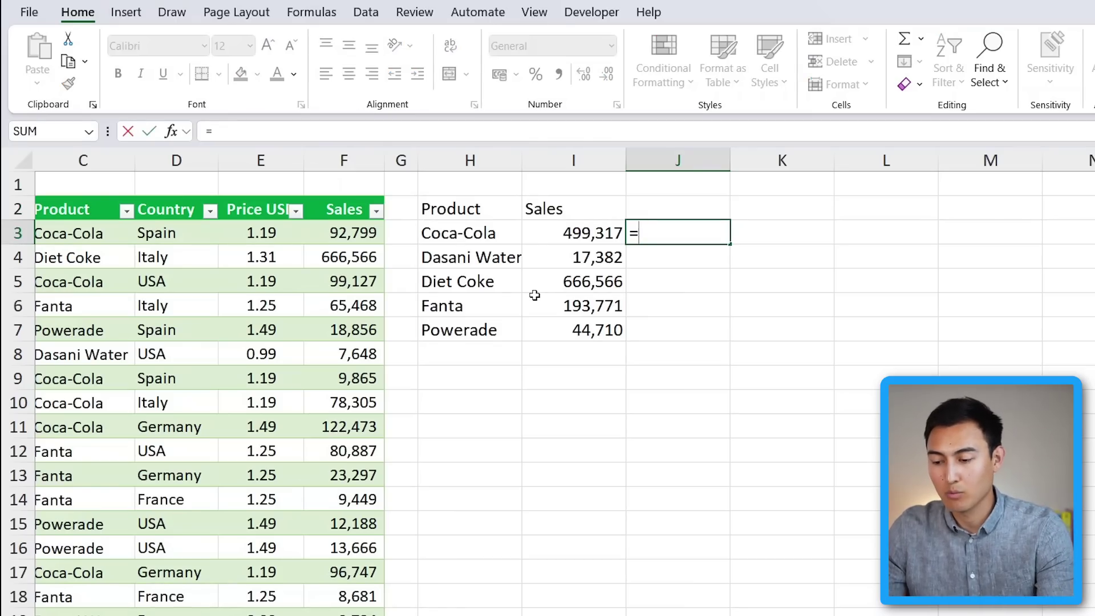
{"action": "type", "text": "percento"}
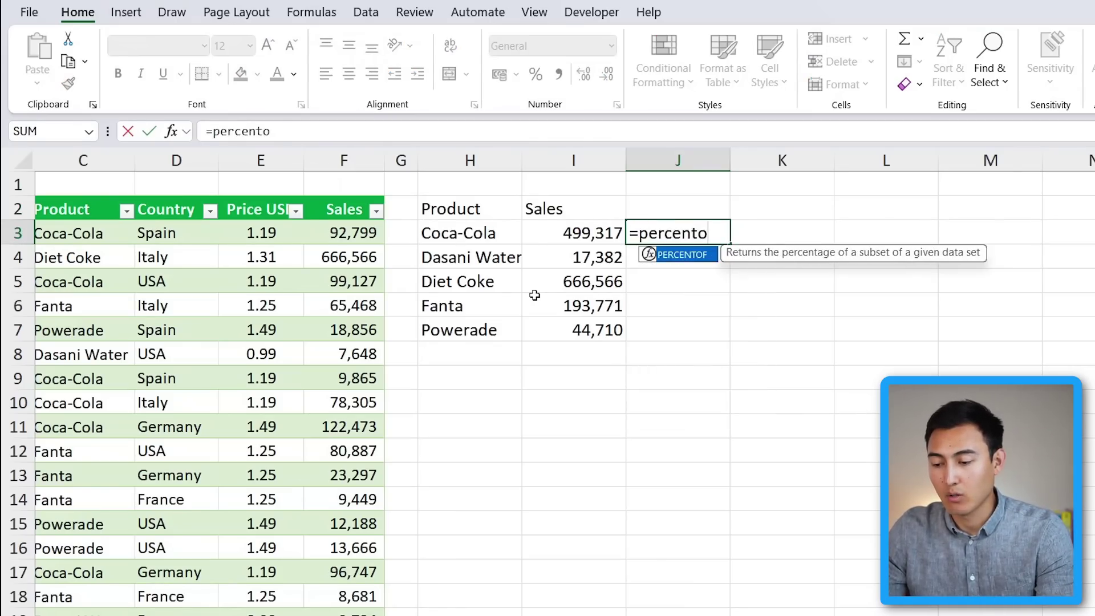
{"action": "key", "text": "Tab"}
{"action": "key", "text": "Left"}
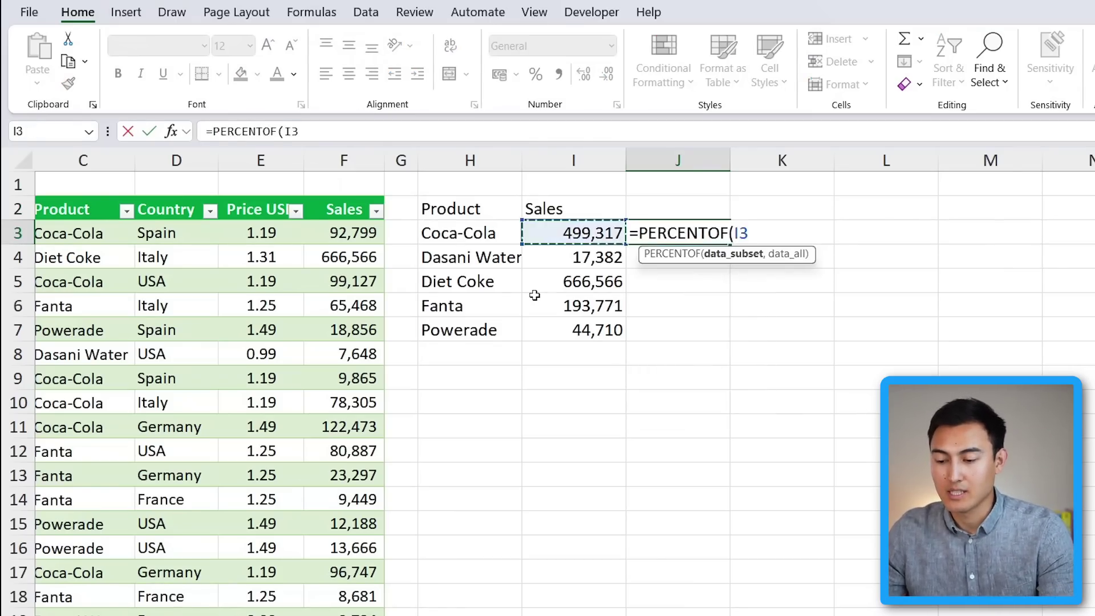
{"action": "type", "text": ","}
{"action": "key", "text": "Left"}
{"action": "key", "text": "Right"}
{"action": "key", "text": "shift+Down"}
{"action": "key", "text": "shift+Down"}
{"action": "key", "text": "shift+Down"}
{"action": "key", "text": "shift+Down"}
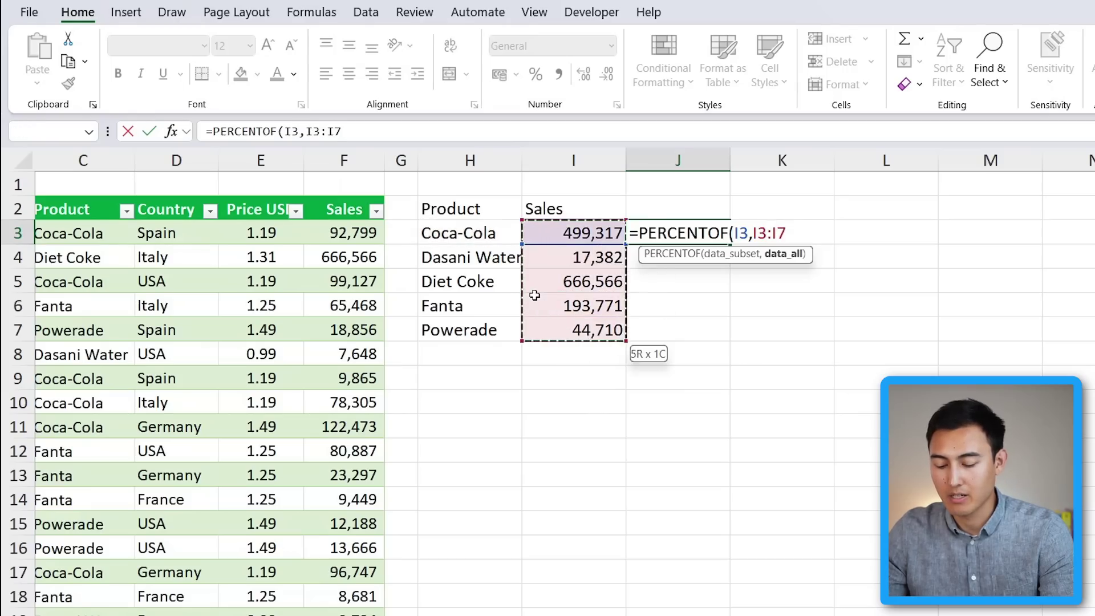
{"action": "key", "text": "F4"}
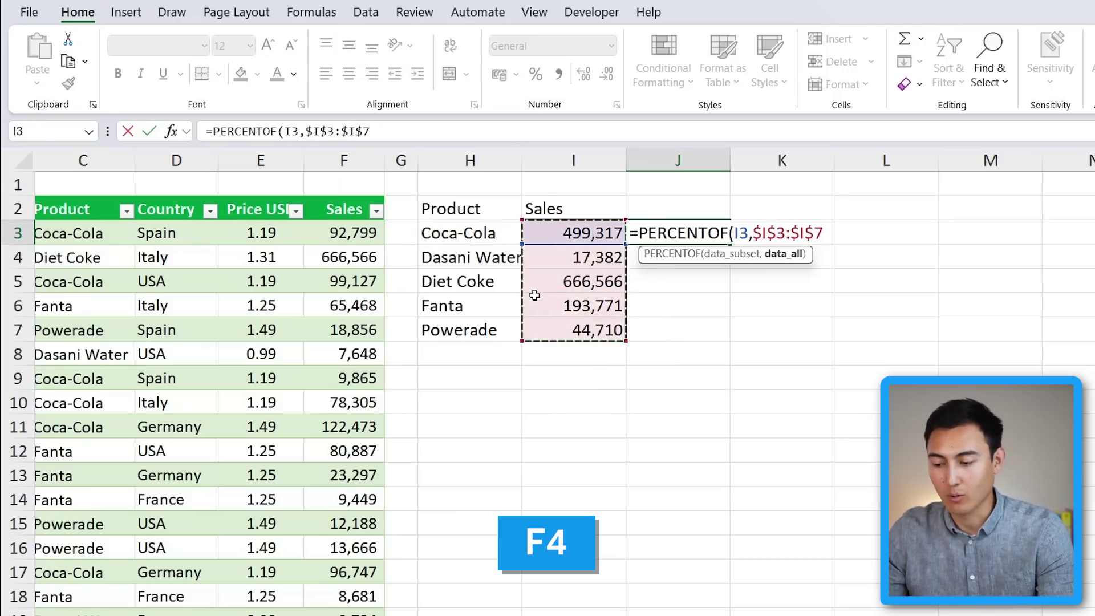
{"action": "type", "text": ")"}
{"action": "key", "text": "Return"}
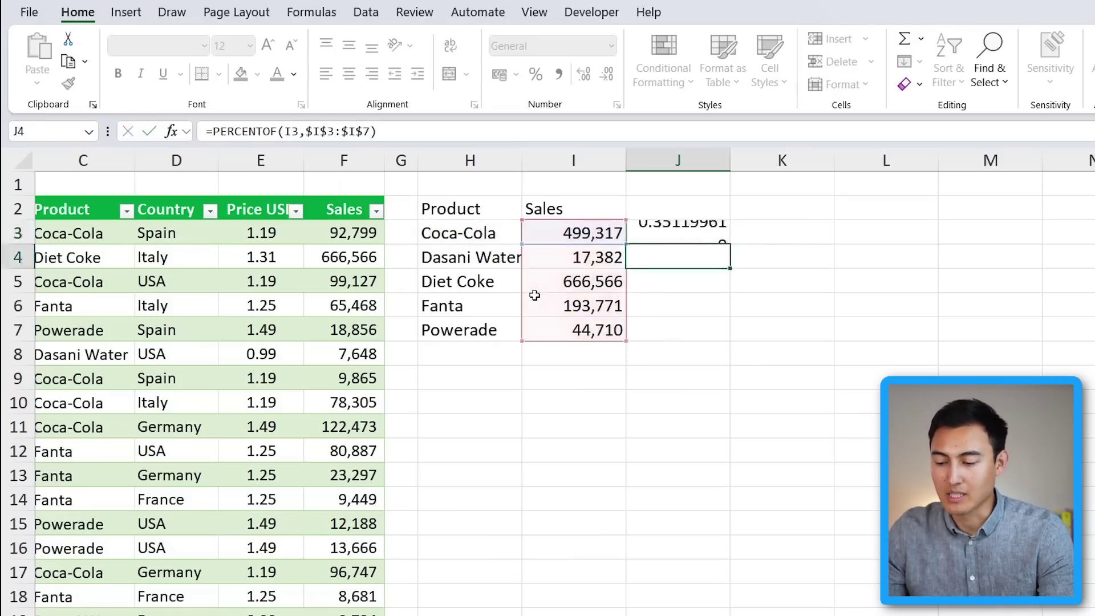
Fill the share formula down to J7 and AutoSum the shares in J8.
{"action": "key", "text": "Up"}
{"action": "left_click_drag", "start_coordinate": [732, 244], "coordinate": [708, 342]}
{"action": "left_click", "coordinate": [679, 352]}
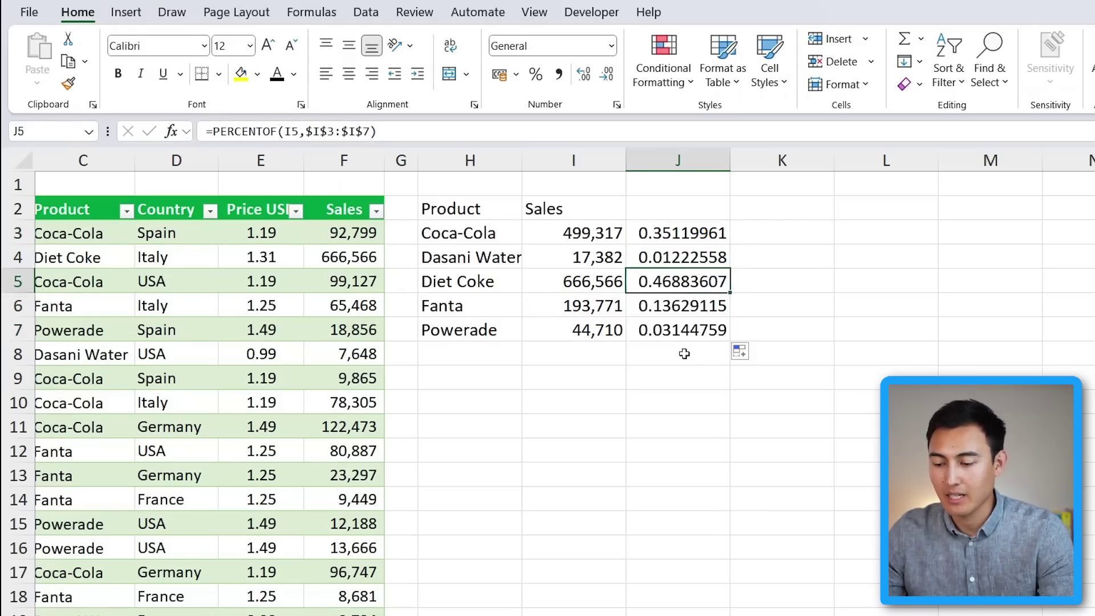
{"action": "type", "text": "="}
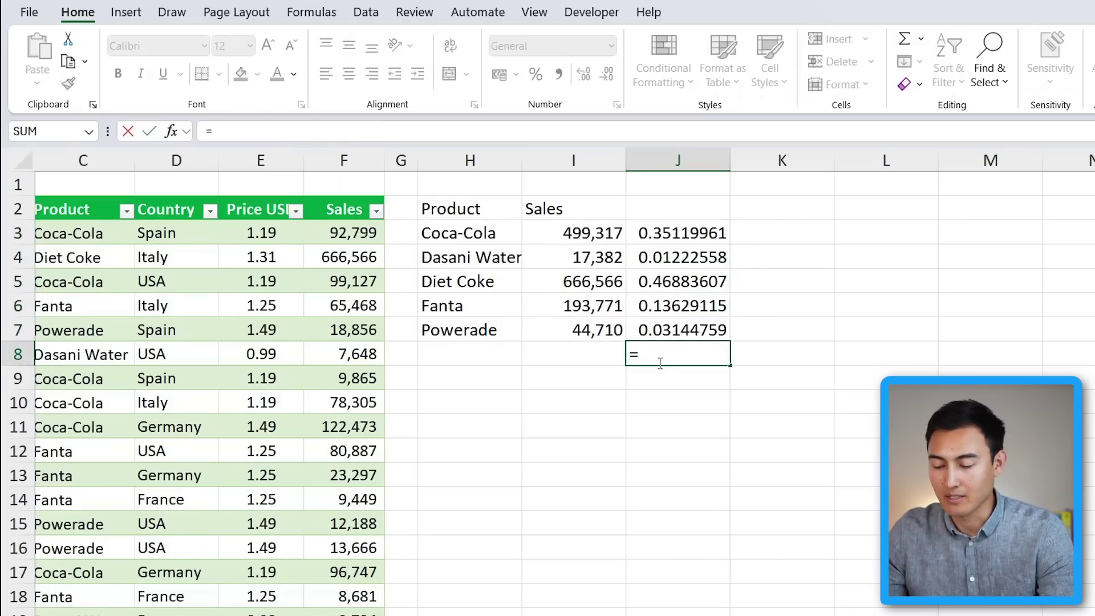
{"action": "key", "text": "Escape"}
{"action": "key", "text": "alt+equal"}
{"action": "key", "text": "Return"}
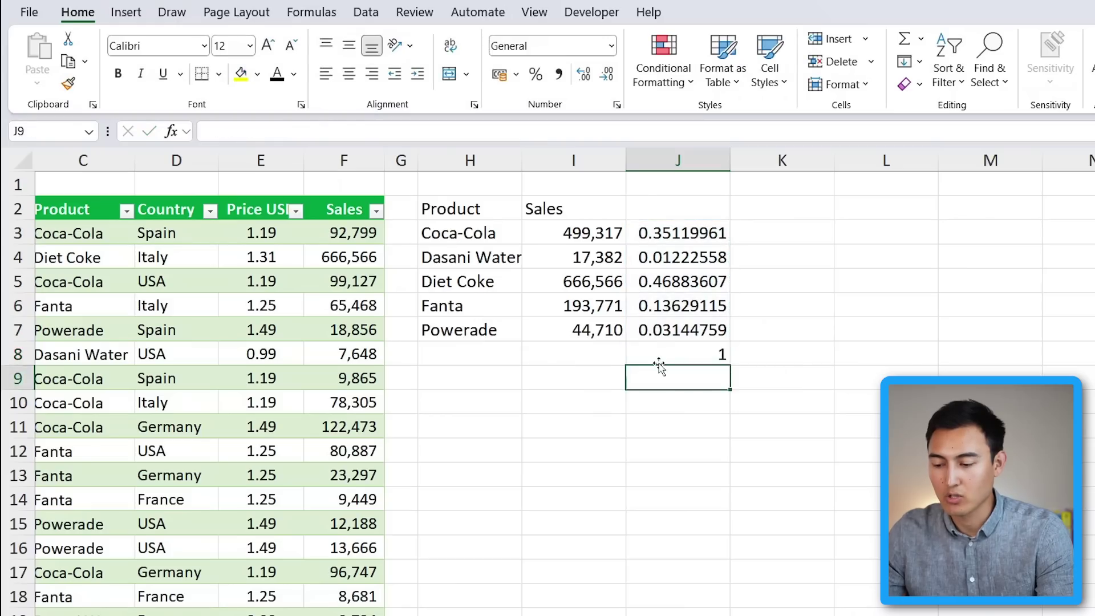
Format J3:J8 as percentages with one decimal place.
{"action": "key", "text": "Up"}
{"action": "key", "text": "shift+Up"}
{"action": "key", "text": "shift+Up"}
{"action": "key", "text": "shift+Up"}
{"action": "key", "text": "shift+Up"}
{"action": "key", "text": "shift+Up"}
{"action": "left_click", "coordinate": [536, 73]}
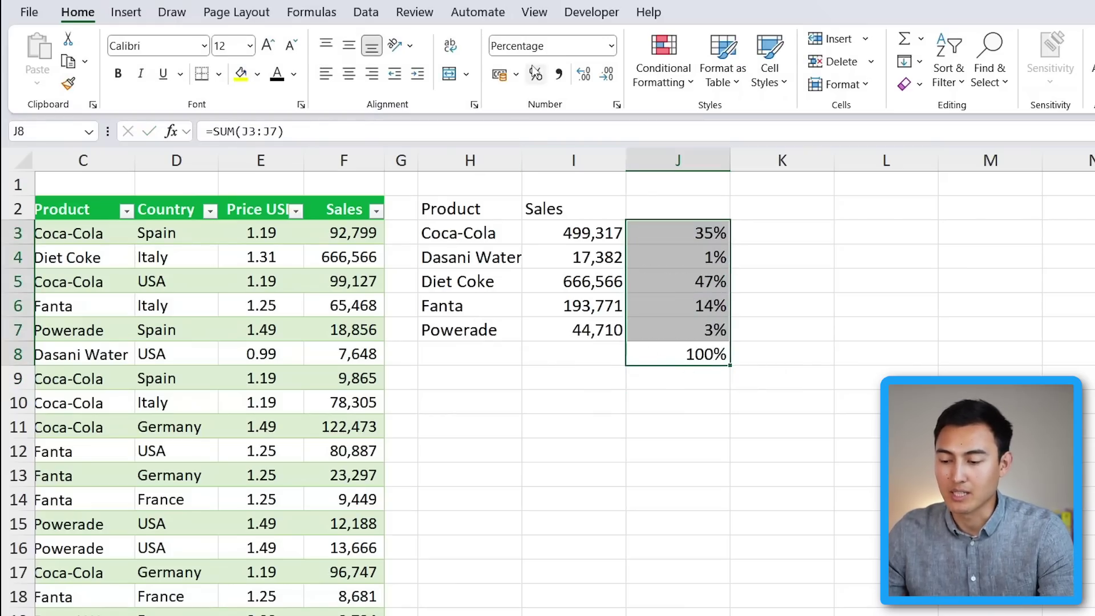
{"action": "left_click", "coordinate": [584, 73]}
{"action": "left_click", "coordinate": [828, 346]}
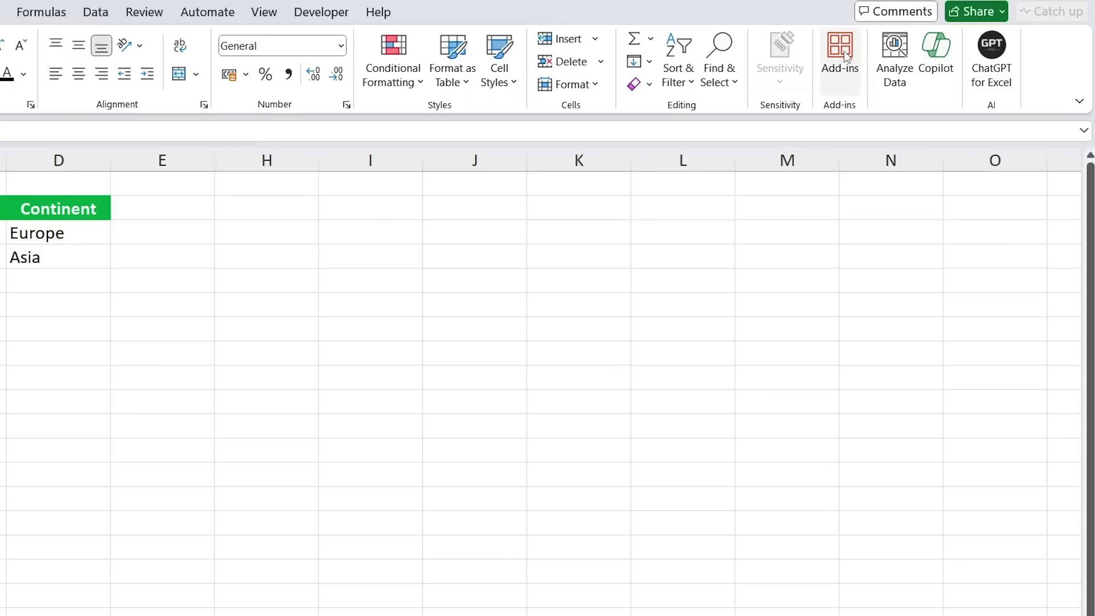
Find ChatGPT for Excel in the Office Add-ins store by searching chatgpt, then add it.
{"action": "left_click", "coordinate": [846, 56]}
{"action": "left_click", "coordinate": [1021, 526]}
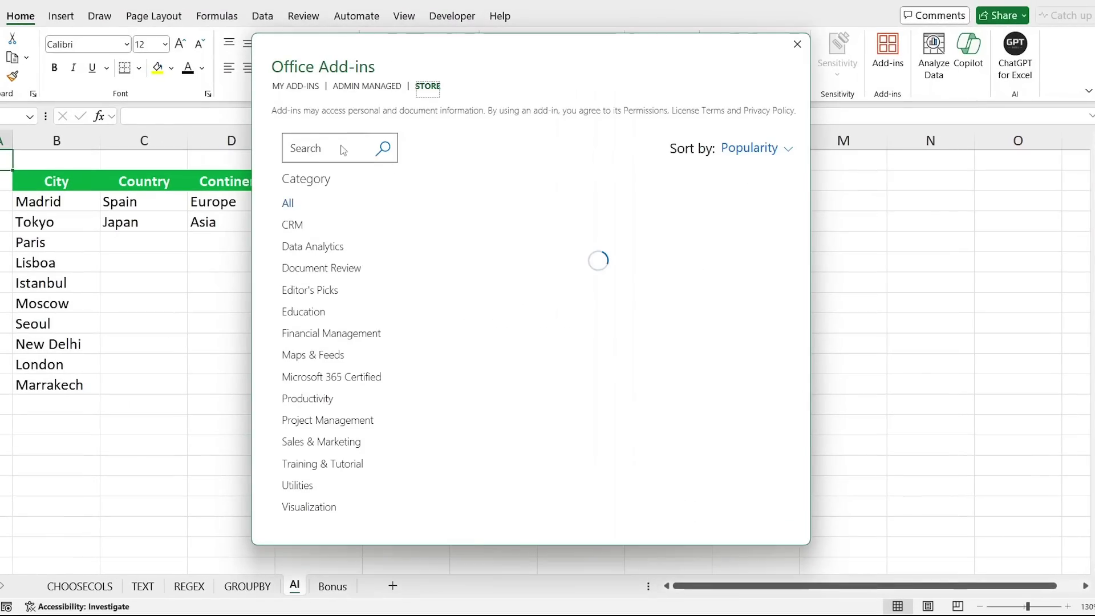
{"action": "left_click", "coordinate": [324, 143]}
{"action": "type", "text": "cha"}
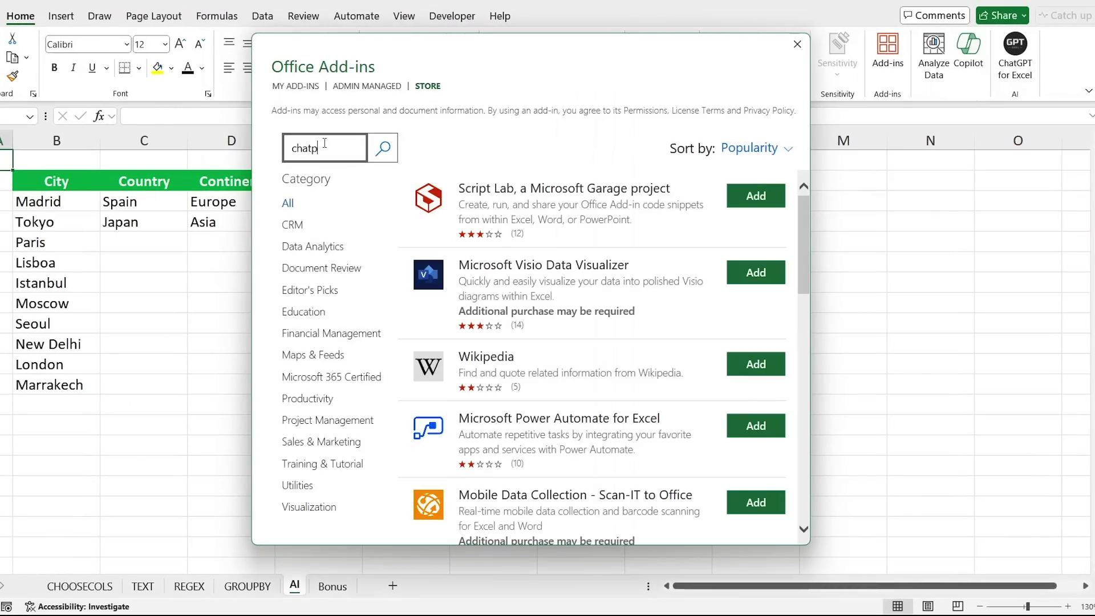
{"action": "type", "text": "tgpt"}
{"action": "left_click", "coordinate": [368, 145]}
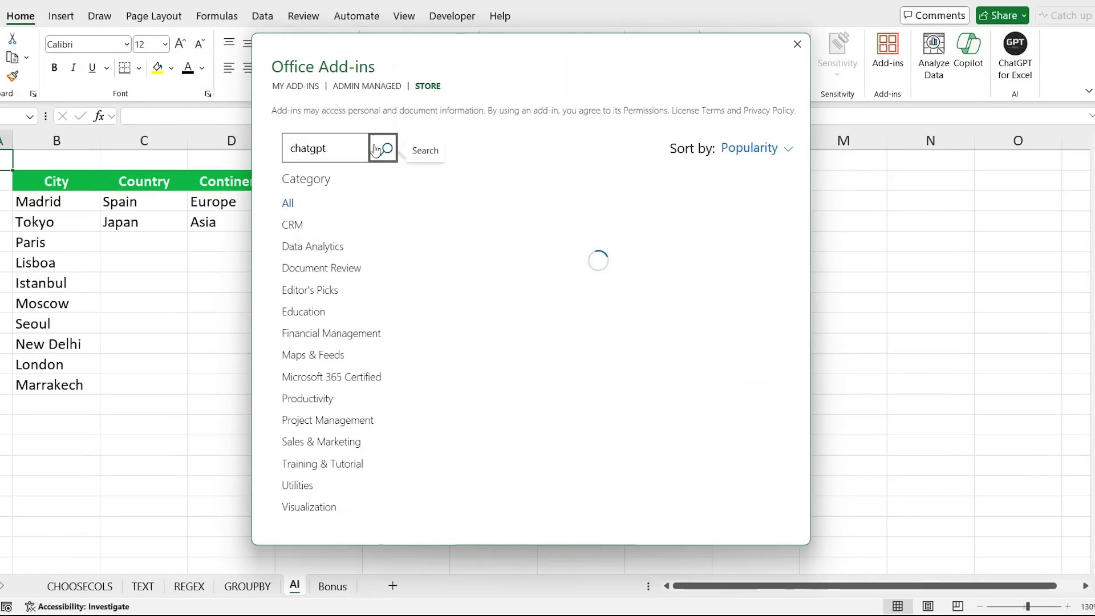
{"action": "left_click", "coordinate": [750, 301]}
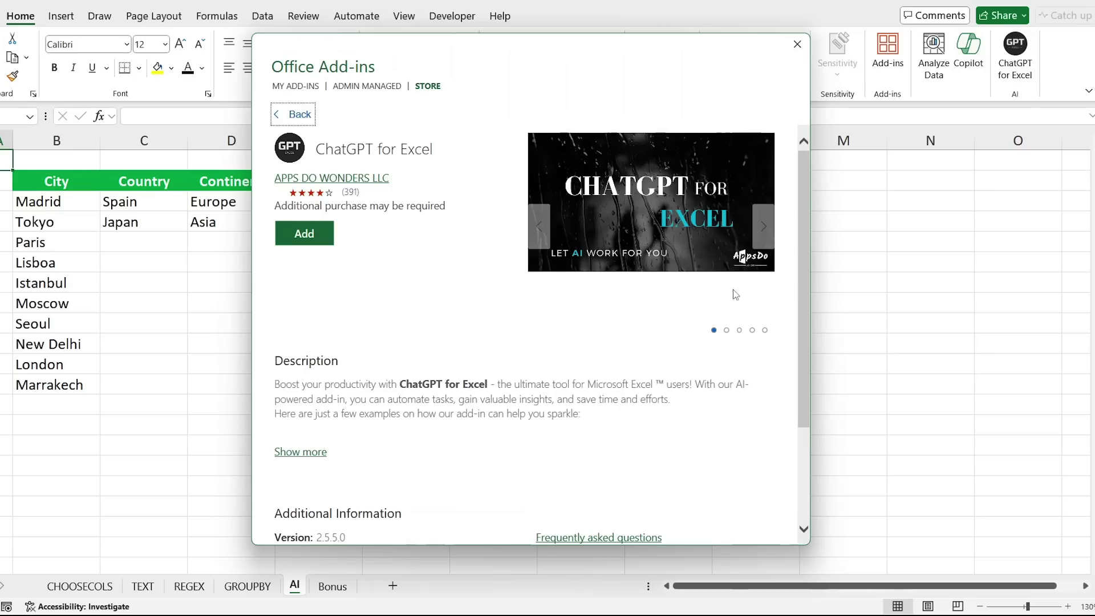
{"action": "left_click", "coordinate": [329, 240]}
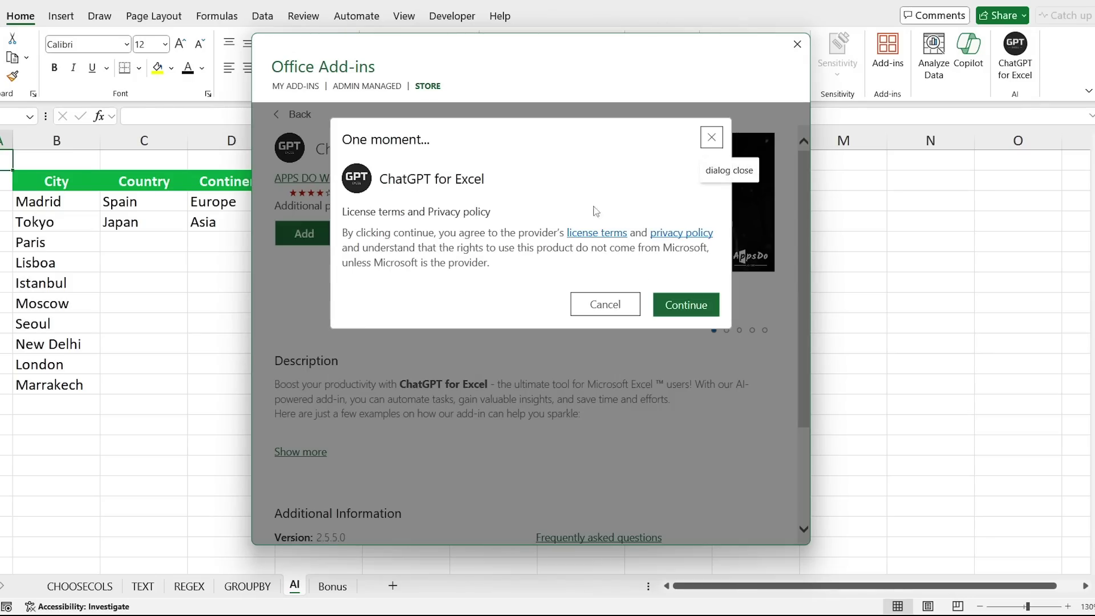
{"action": "left_click", "coordinate": [677, 313]}
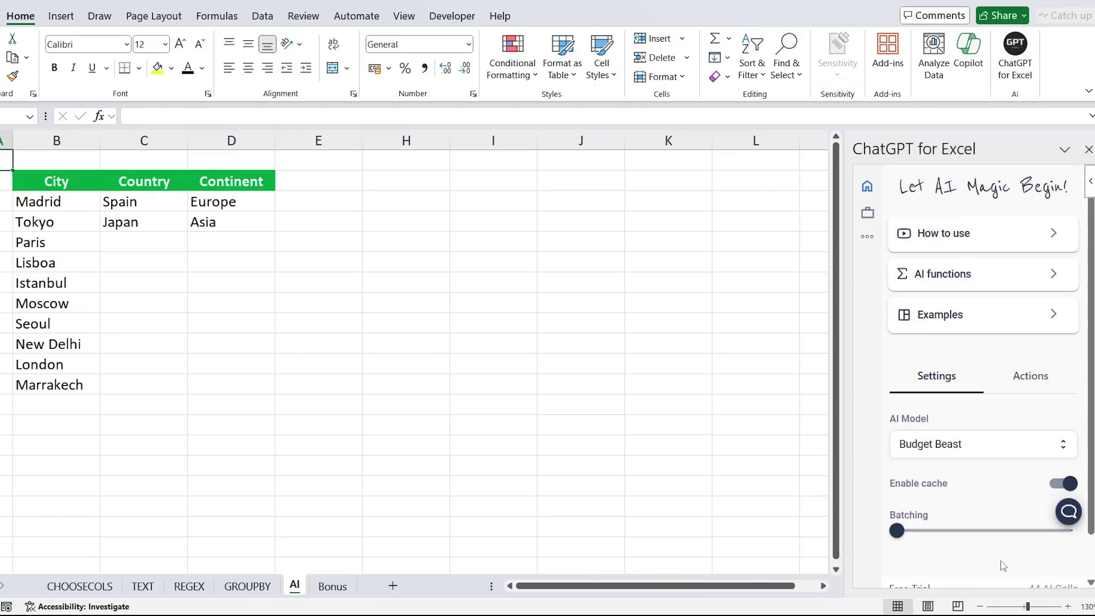
Start an AI.FILL formula in C5 using the Madrid and Tokyo rows B3:D4 as examples.
{"action": "left_click", "coordinate": [131, 245]}
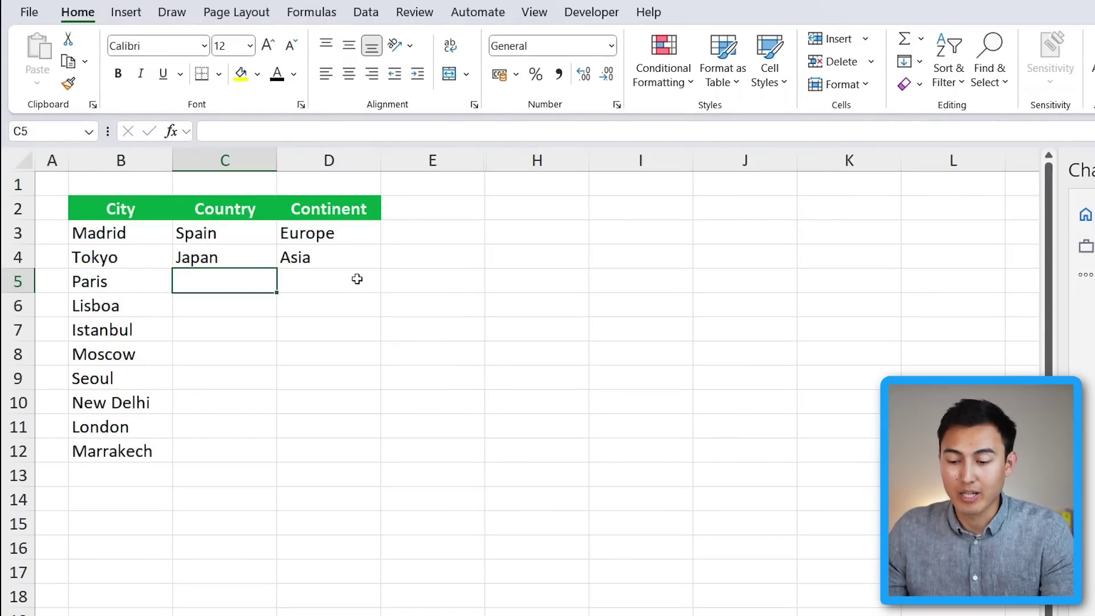
{"action": "left_click_drag", "start_coordinate": [120, 297], "coordinate": [122, 378]}
{"action": "left_click", "coordinate": [210, 290]}
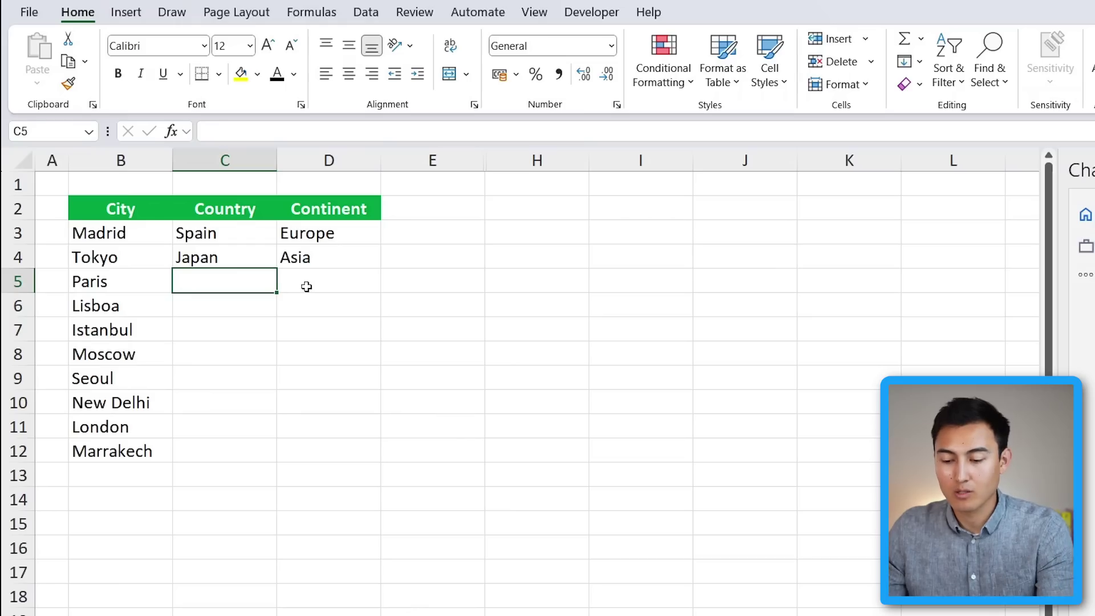
{"action": "type", "text": "=ai.fil"}
{"action": "key", "text": "Tab"}
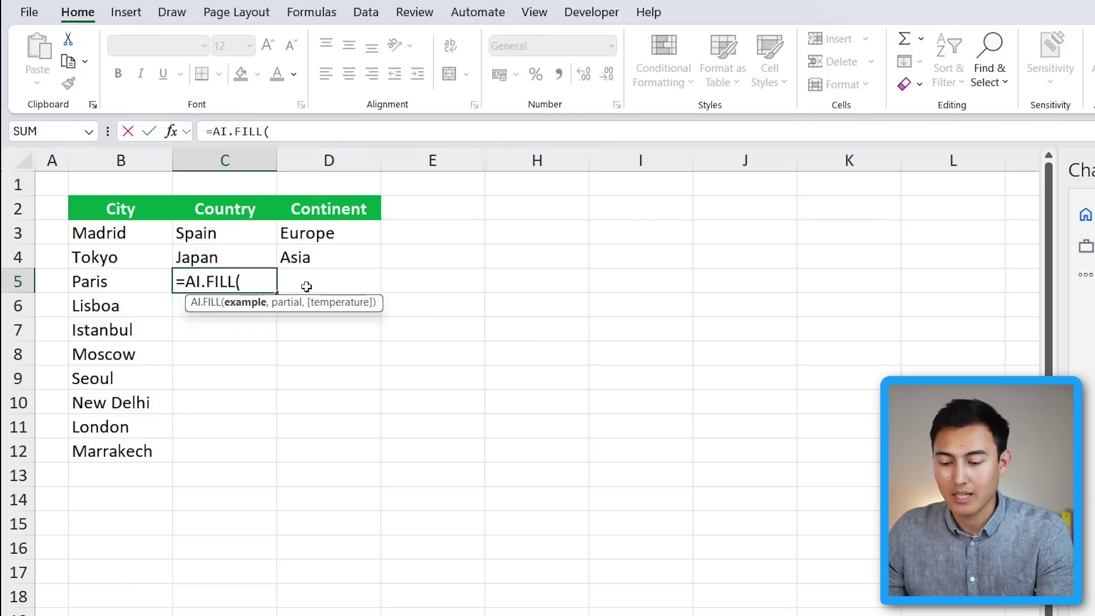
{"action": "key", "text": "Left"}
{"action": "key", "text": "Left"}
{"action": "key", "text": "Up"}
{"action": "key", "text": "Up"}
{"action": "key", "text": "Right"}
{"action": "key", "text": "shift+Right"}
{"action": "key", "text": "shift+Down"}
{"action": "key", "text": "shift+Right"}
{"action": "key", "text": "shift+Right"}
{"action": "key", "text": "shift+Left"}
Finish it as =AI.FILL(B3:D4,B5:B12) so the remaining cities get countries and continents.
{"action": "type", "text": ","}
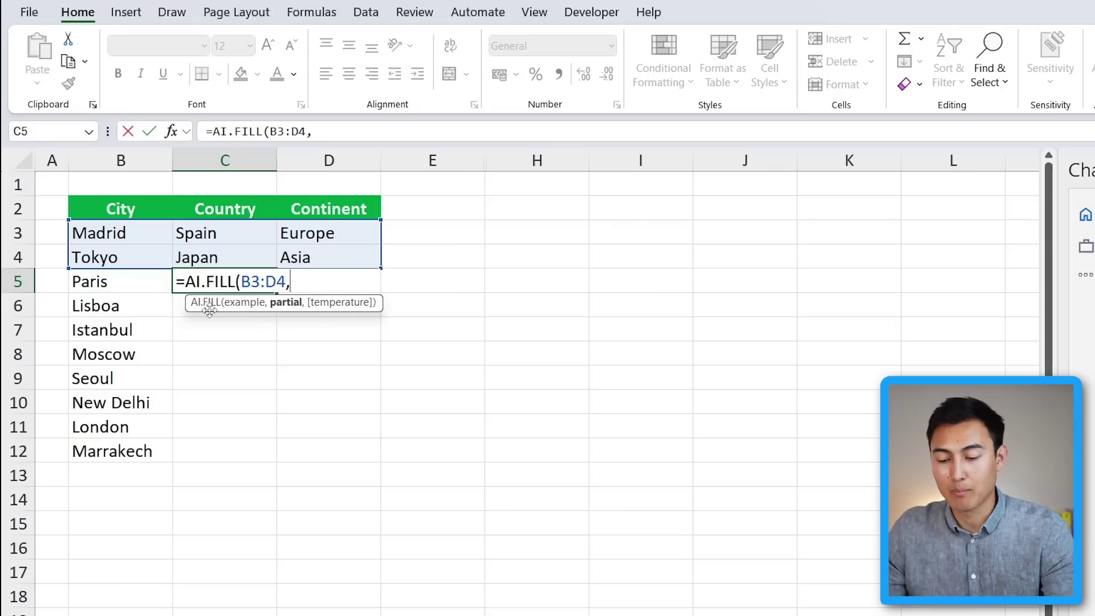
{"action": "left_click", "coordinate": [118, 282]}
{"action": "left_click_drag", "start_coordinate": [119, 282], "coordinate": [85, 450]}
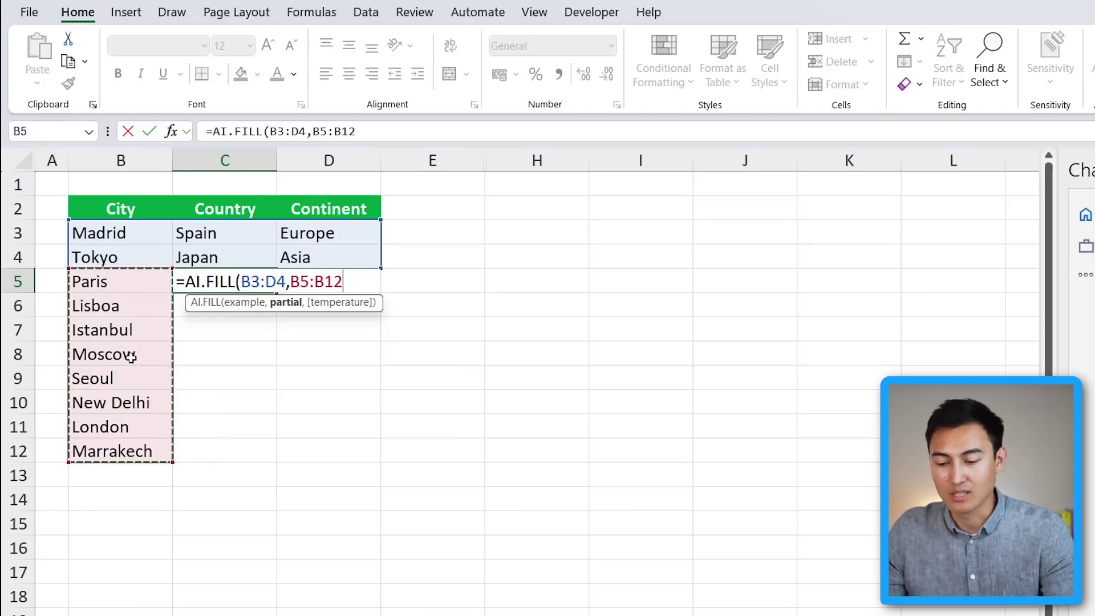
{"action": "type", "text": ")"}
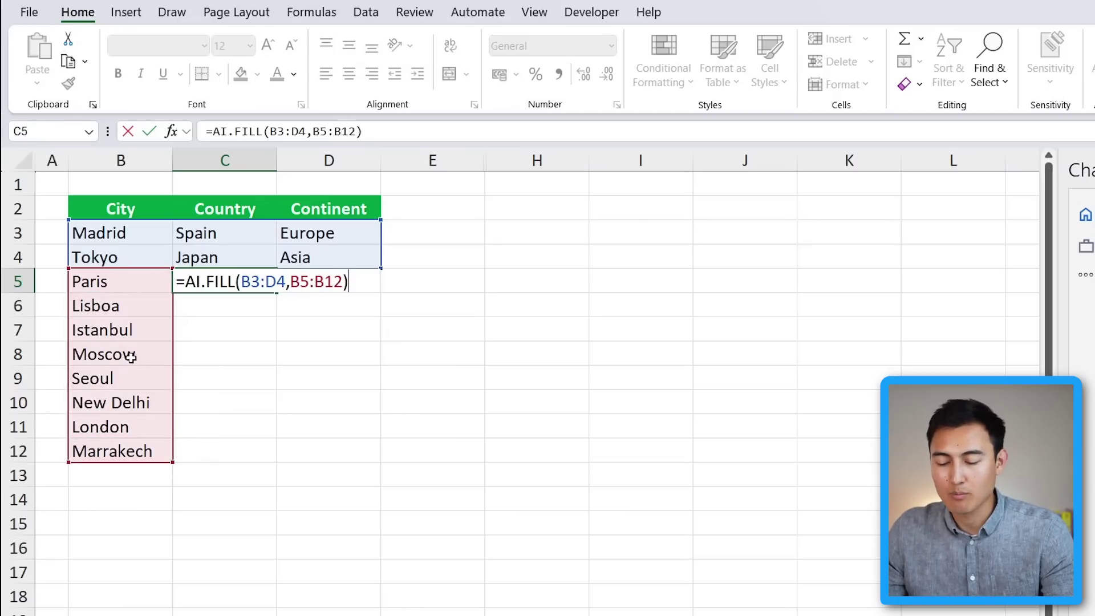
{"action": "key", "text": "Return"}
{"action": "key", "text": "Up"}
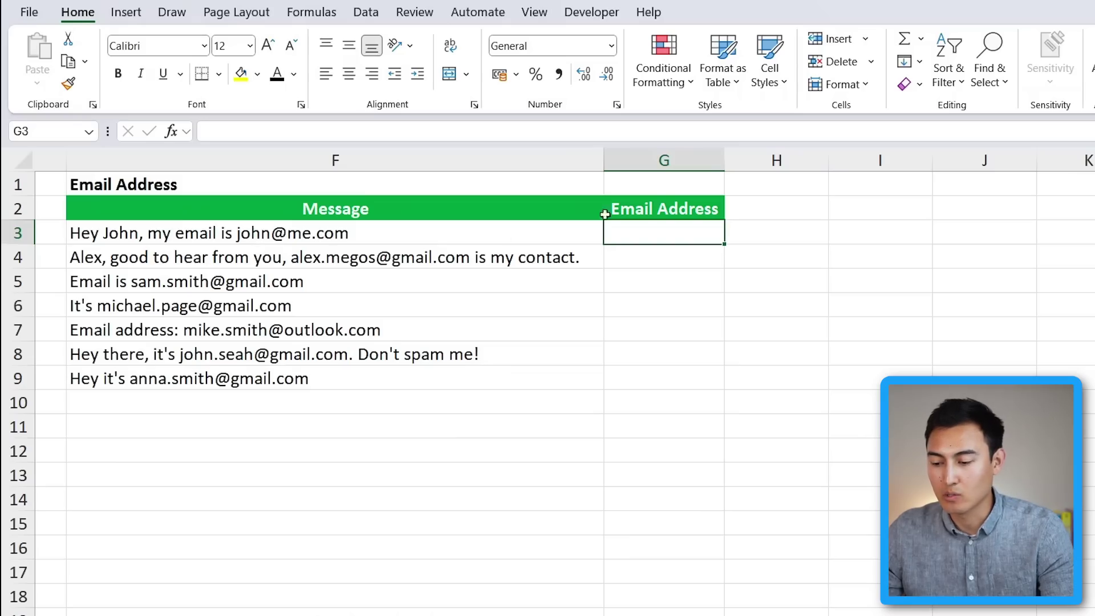
Enter =AI.EXTRACT(F3:F9,F1) in G3 to pull each message's email address.
{"action": "type", "text": "="}
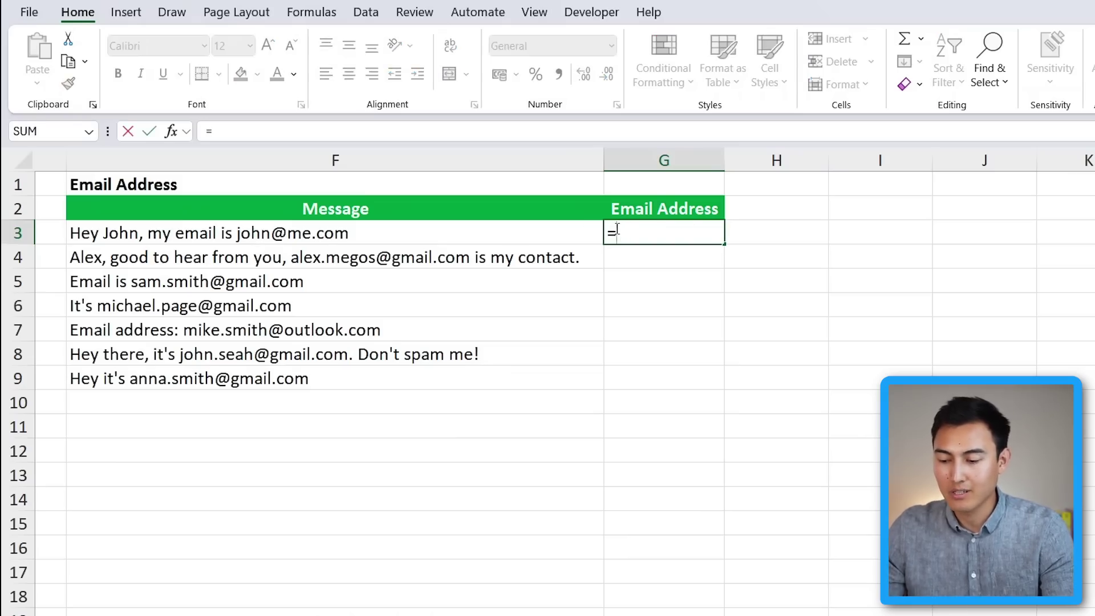
{"action": "type", "text": "ai"}
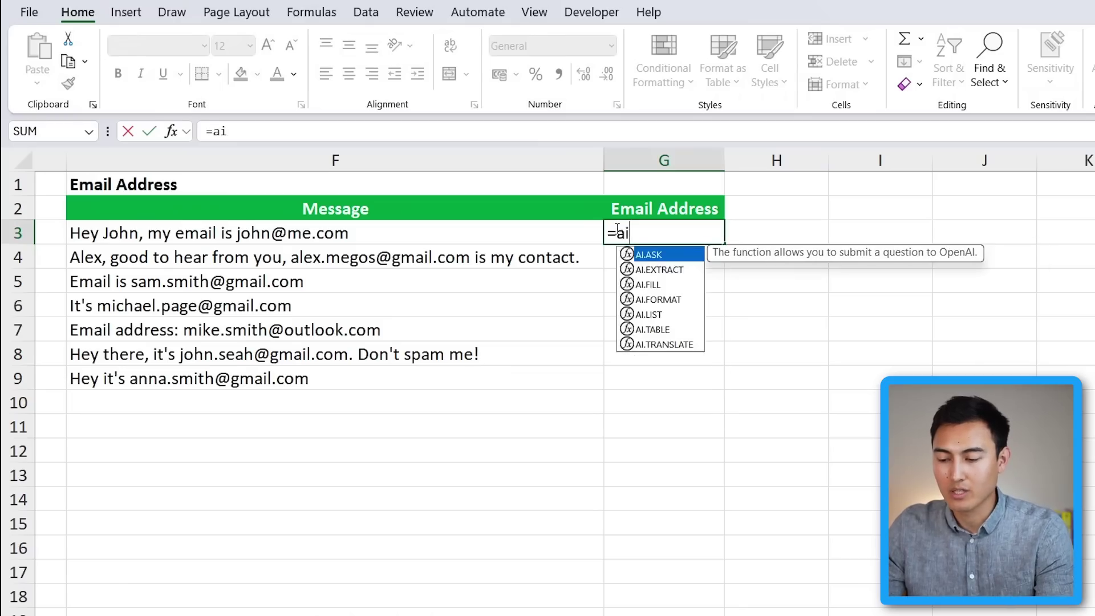
{"action": "type", "text": "."}
{"action": "key", "text": "Down"}
{"action": "key", "text": "Tab"}
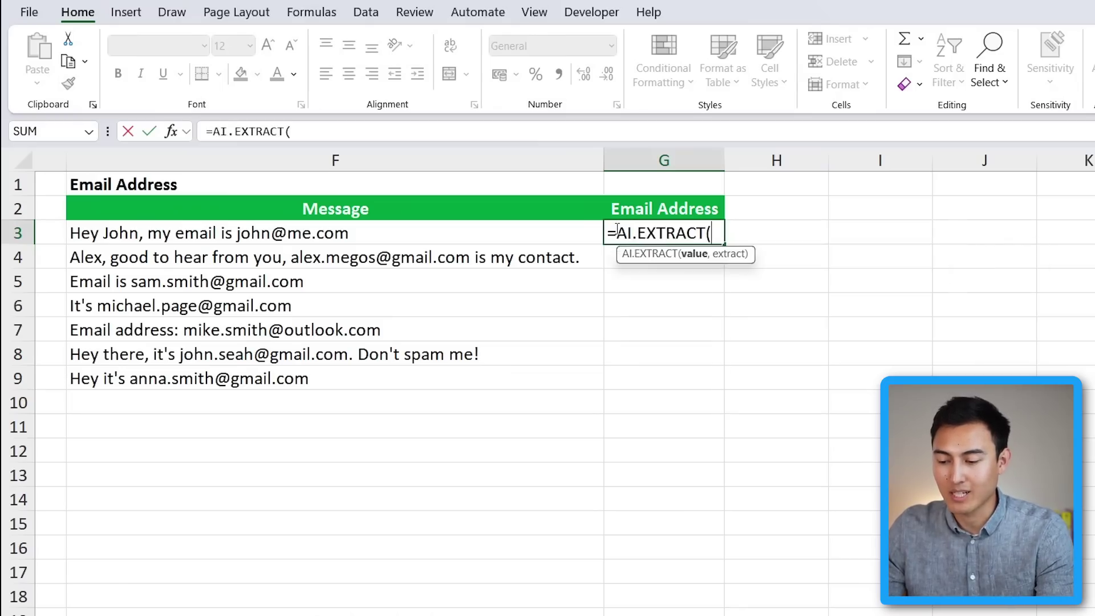
{"action": "left_click", "coordinate": [465, 233]}
{"action": "key", "text": "ctrl+shift+Down"}
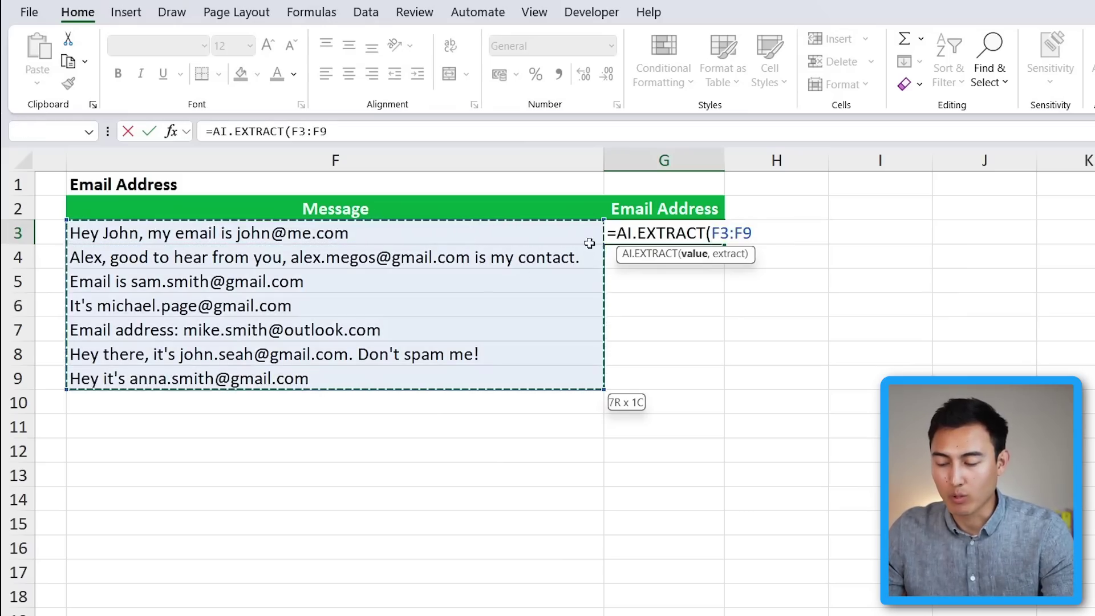
{"action": "type", "text": ","}
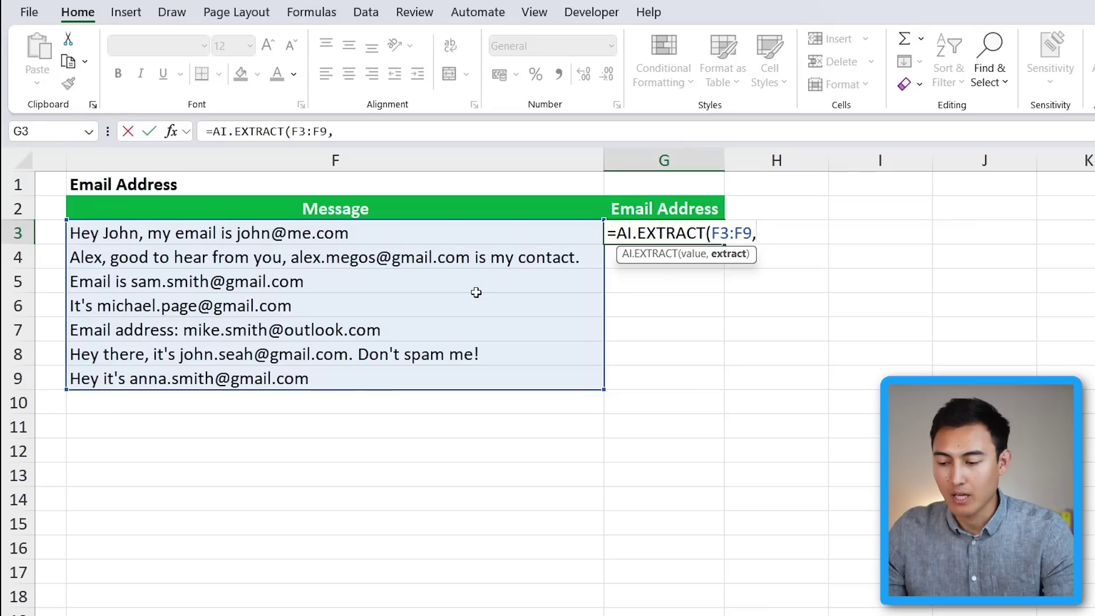
{"action": "left_click", "coordinate": [178, 184]}
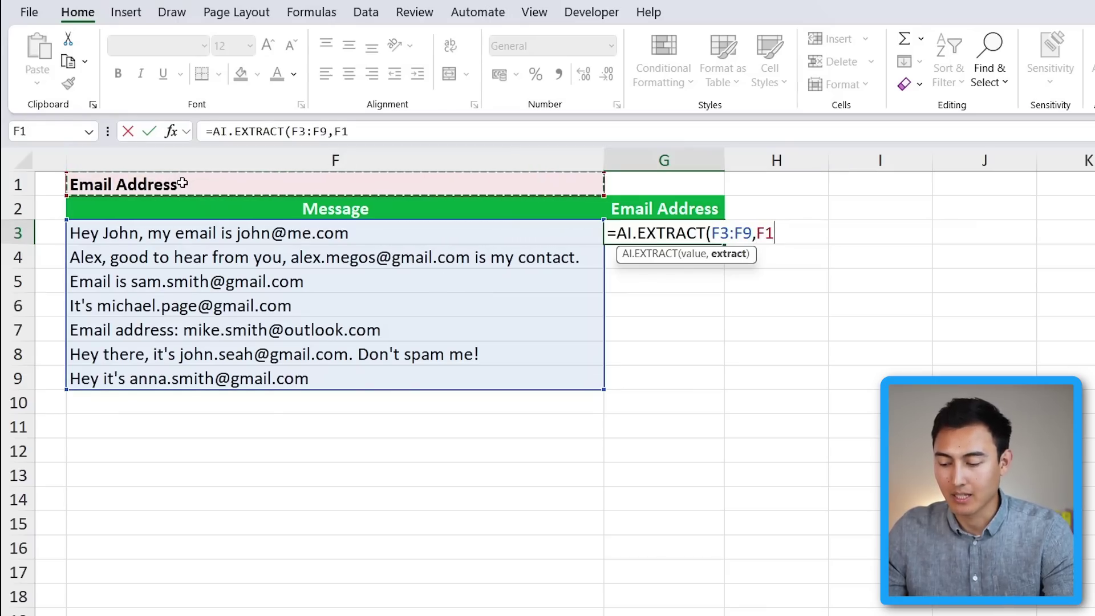
{"action": "type", "text": ")"}
{"action": "key", "text": "Return"}
{"action": "key", "text": "Up"}
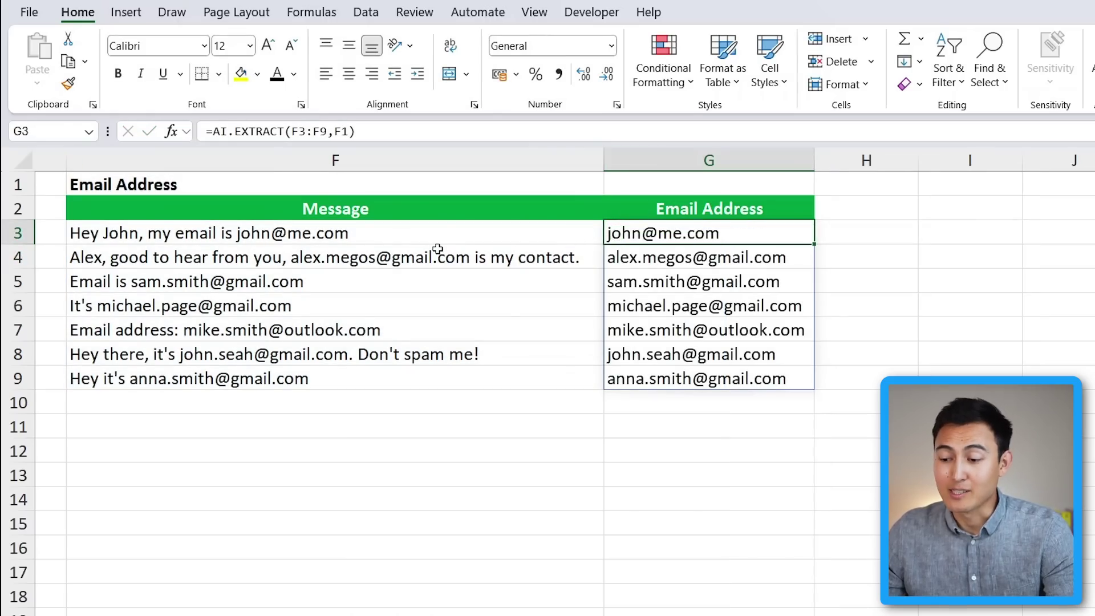
{"action": "key", "text": "Down"}
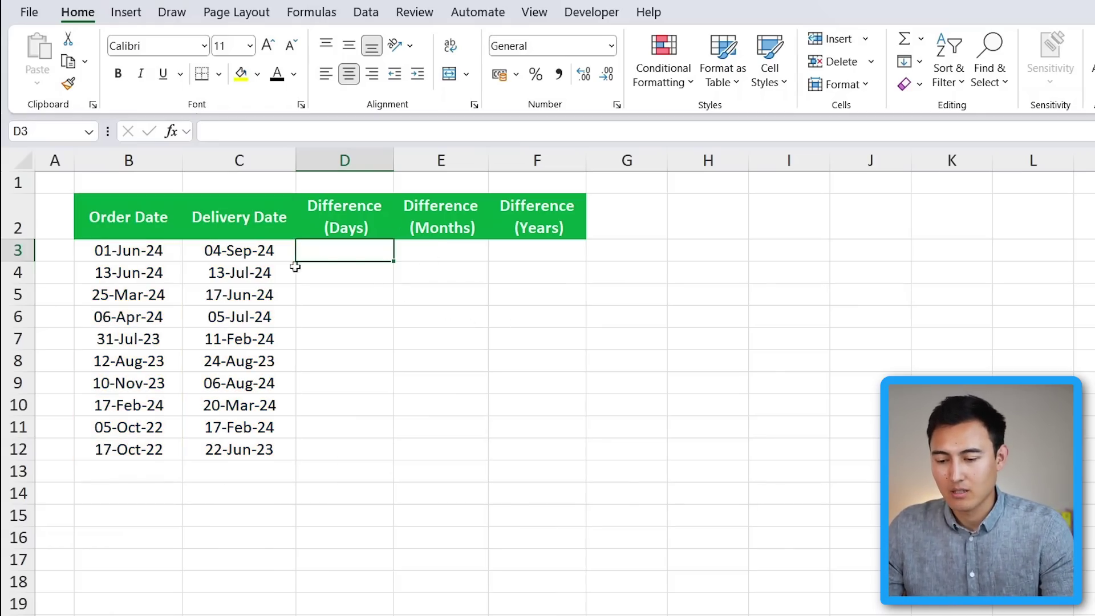
Enter =DATEDIF(B3,C3,"d") in D3, giving 95 days.
{"action": "type", "text": "=date"}
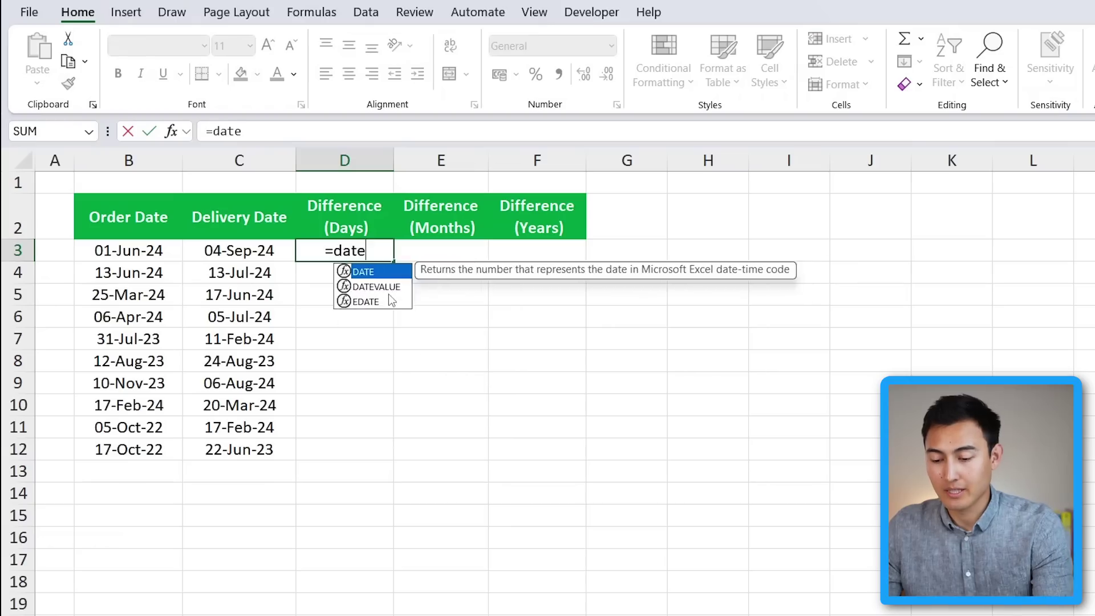
{"action": "type", "text": "dif"}
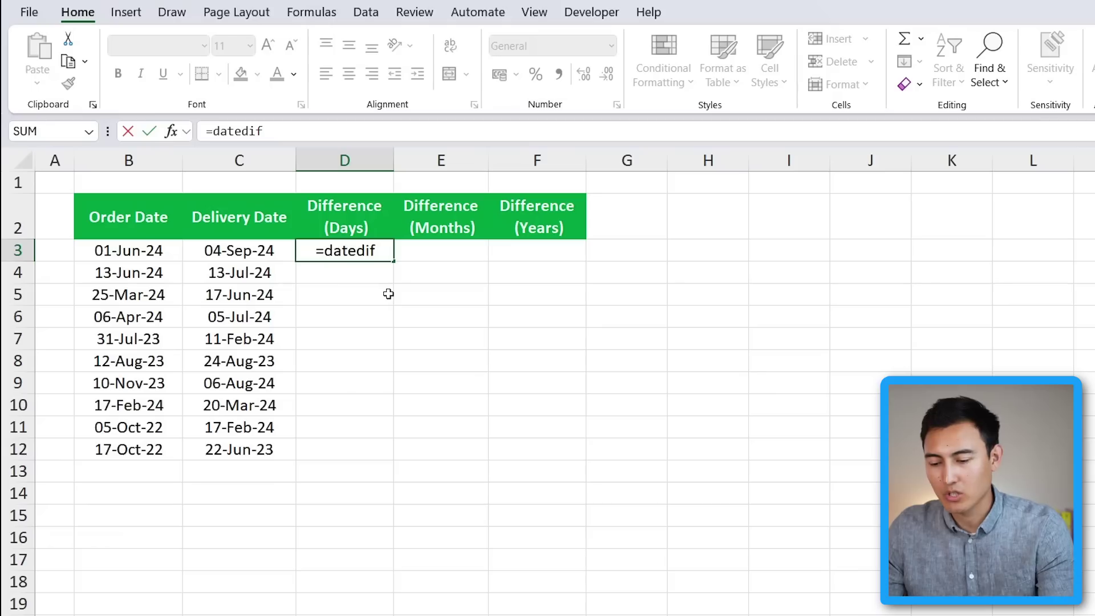
{"action": "type", "text": "("}
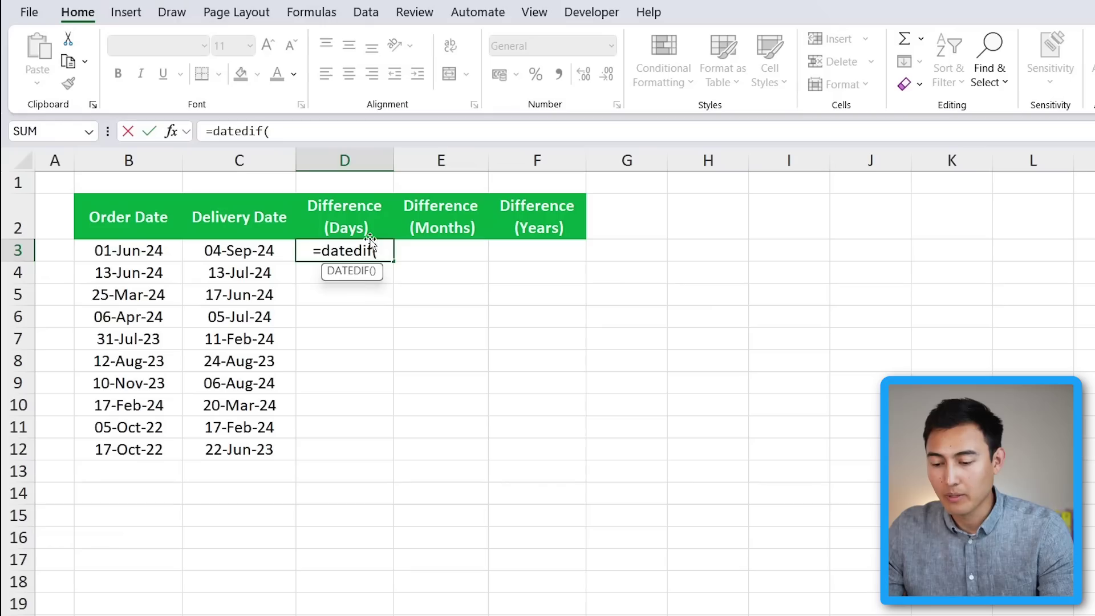
{"action": "left_click", "coordinate": [124, 256]}
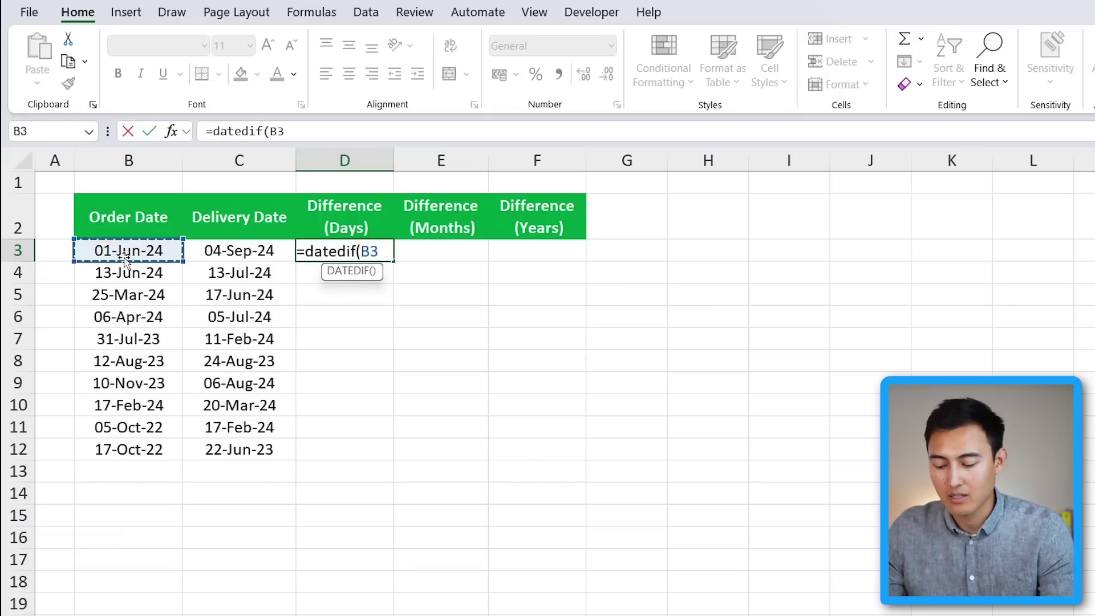
{"action": "type", "text": ","}
{"action": "left_click", "coordinate": [249, 251]}
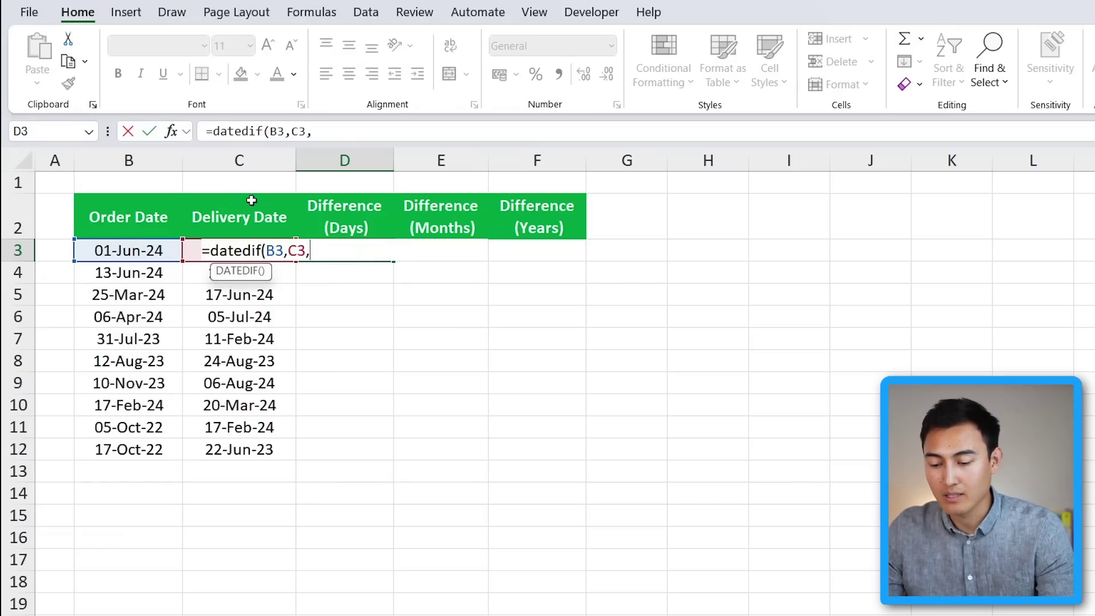
{"action": "type", "text": "\"d"}
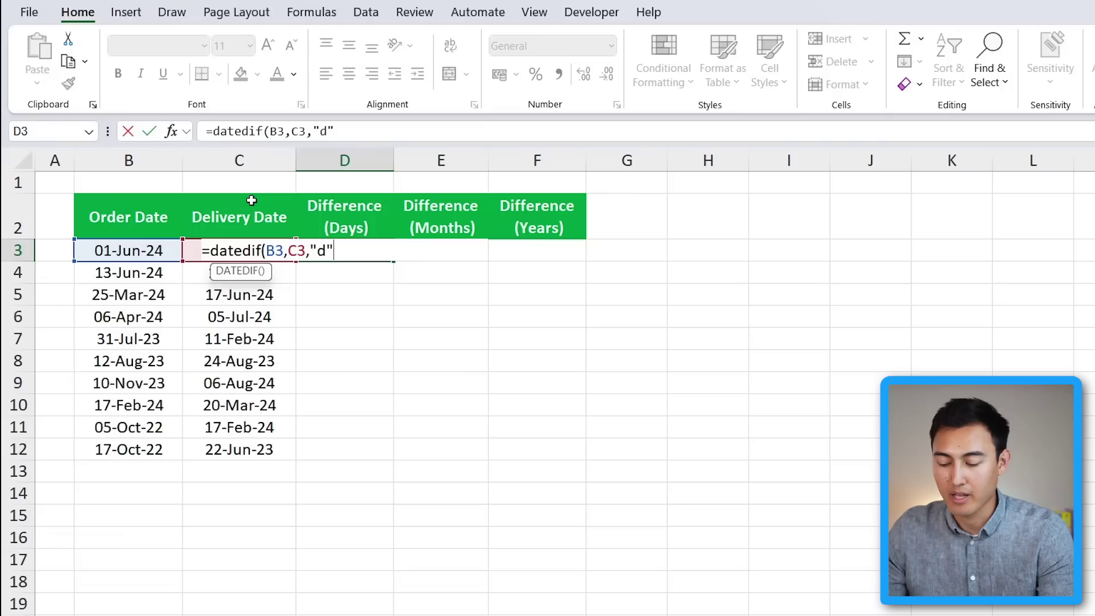
{"action": "type", "text": "\")"}
{"action": "key", "text": "Return"}
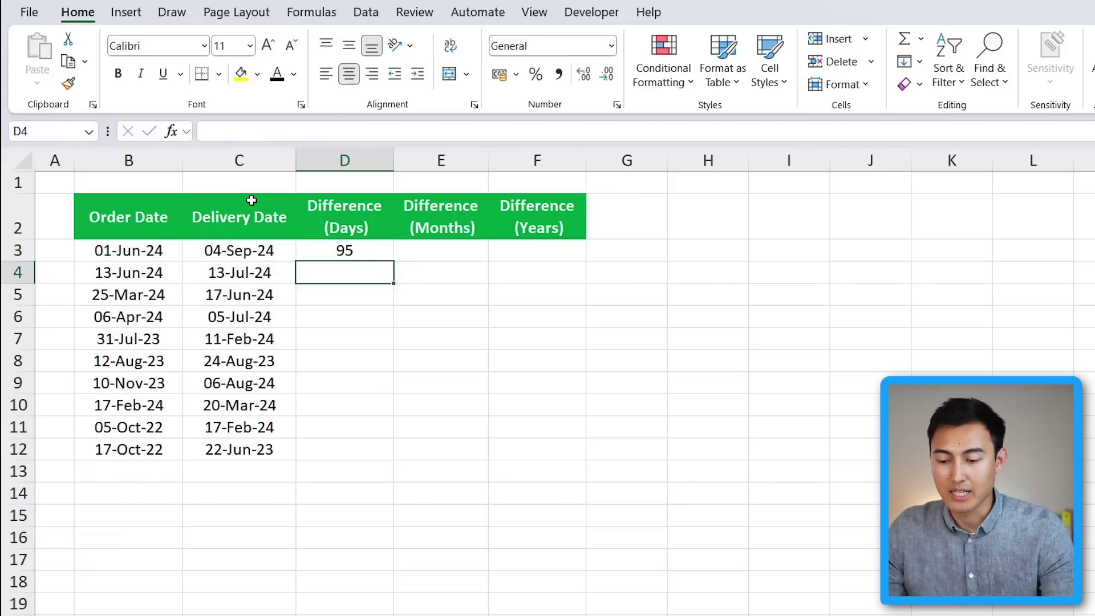
{"action": "key", "text": "Up"}
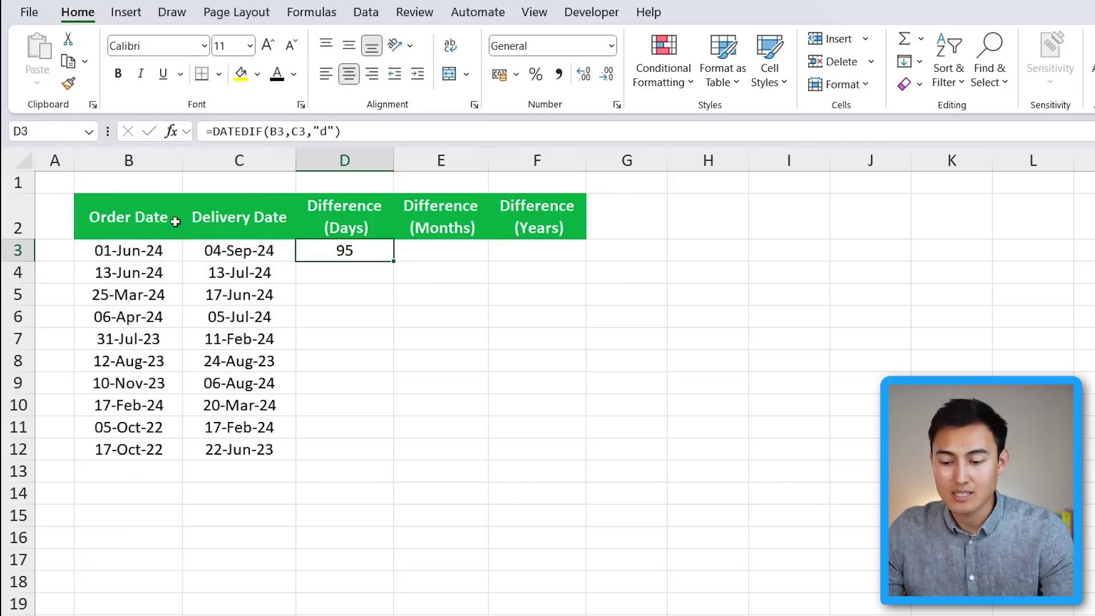
Change the DATEDIF unit to "m", giving 3 months.
{"action": "double_click", "coordinate": [370, 252]}
{"action": "key", "text": "Left"}
{"action": "key", "text": "Left"}
{"action": "key", "text": "BackSpace"}
{"action": "type", "text": "m"}
{"action": "key", "text": "Return"}
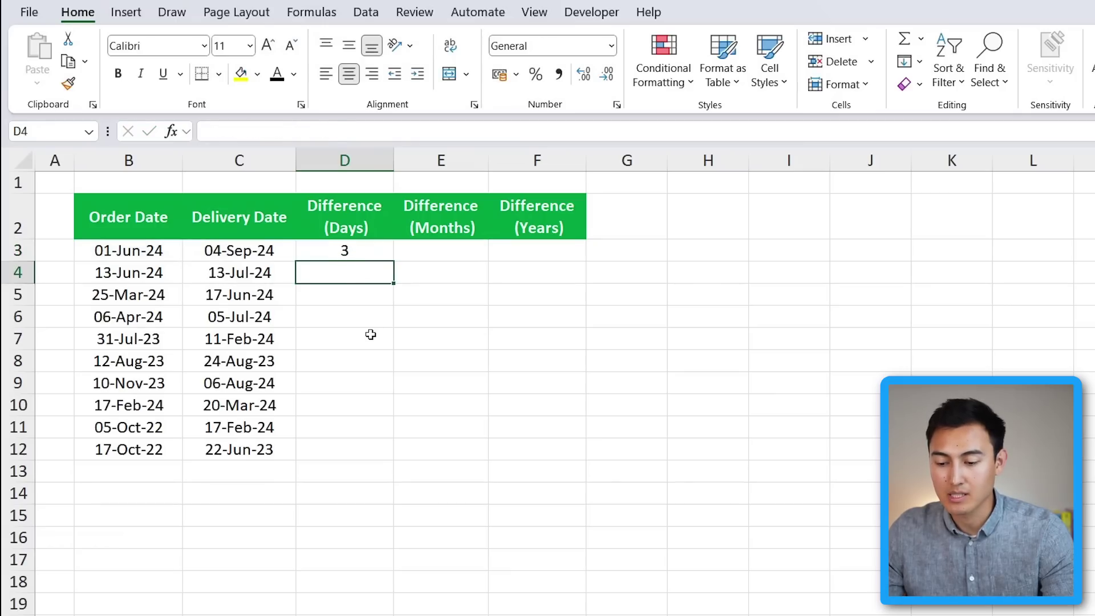
{"action": "key", "text": "Up"}
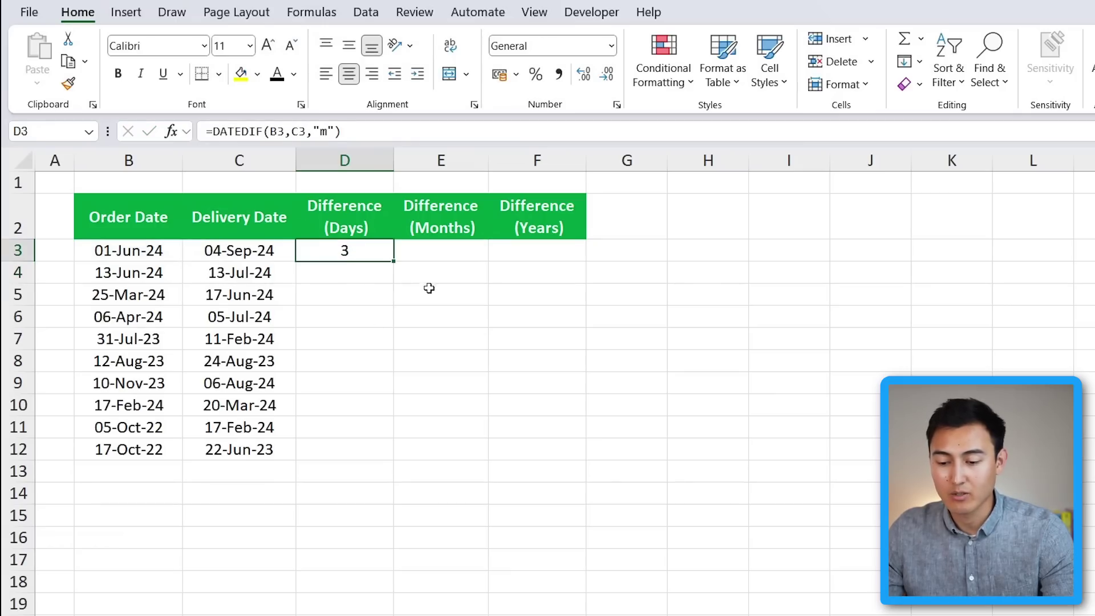
Change the DATEDIF unit to "y", giving 0 years.
{"action": "double_click", "coordinate": [354, 252]}
{"action": "key", "text": "Left"}
{"action": "key", "text": "Left"}
{"action": "key", "text": "BackSpace"}
{"action": "type", "text": "y"}
{"action": "key", "text": "Return"}
{"action": "key", "text": "Up"}
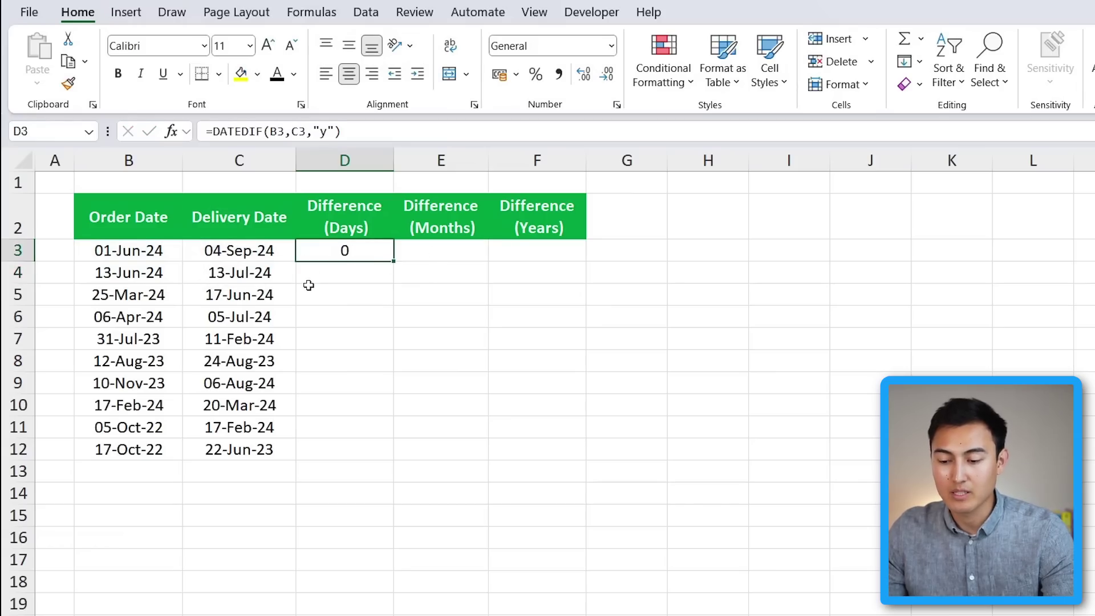